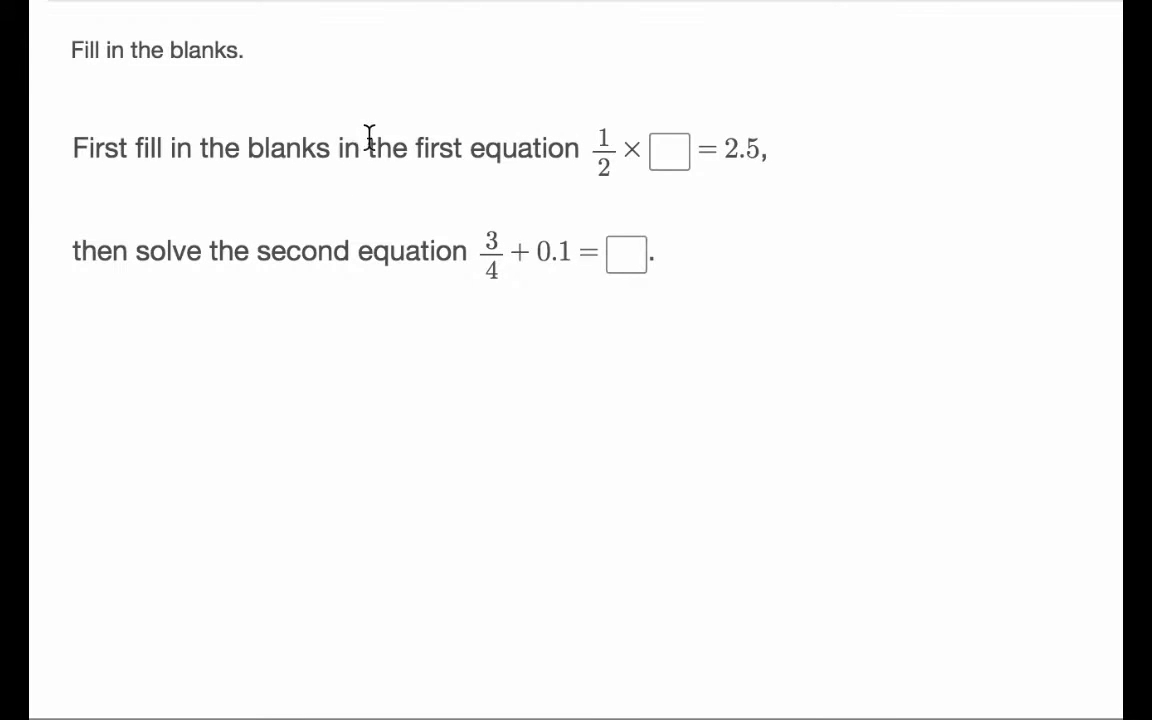
{"action": "left_click", "coordinate": [661, 150]}
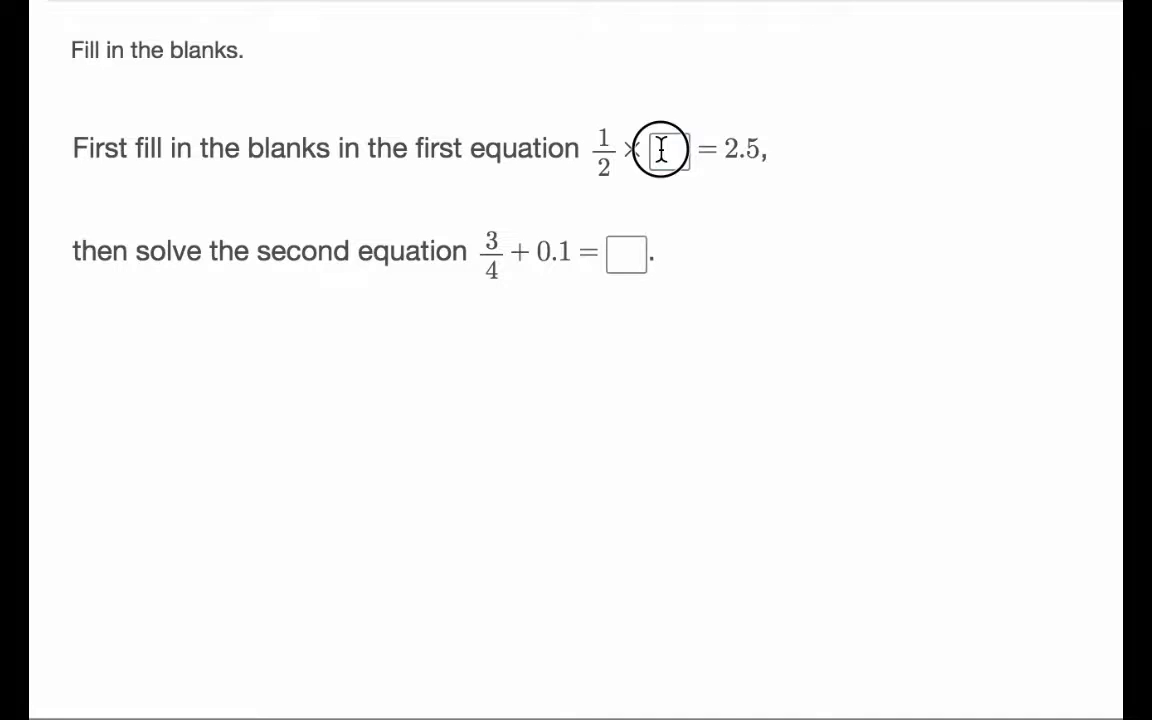
{"action": "left_click", "coordinate": [855, 143]}
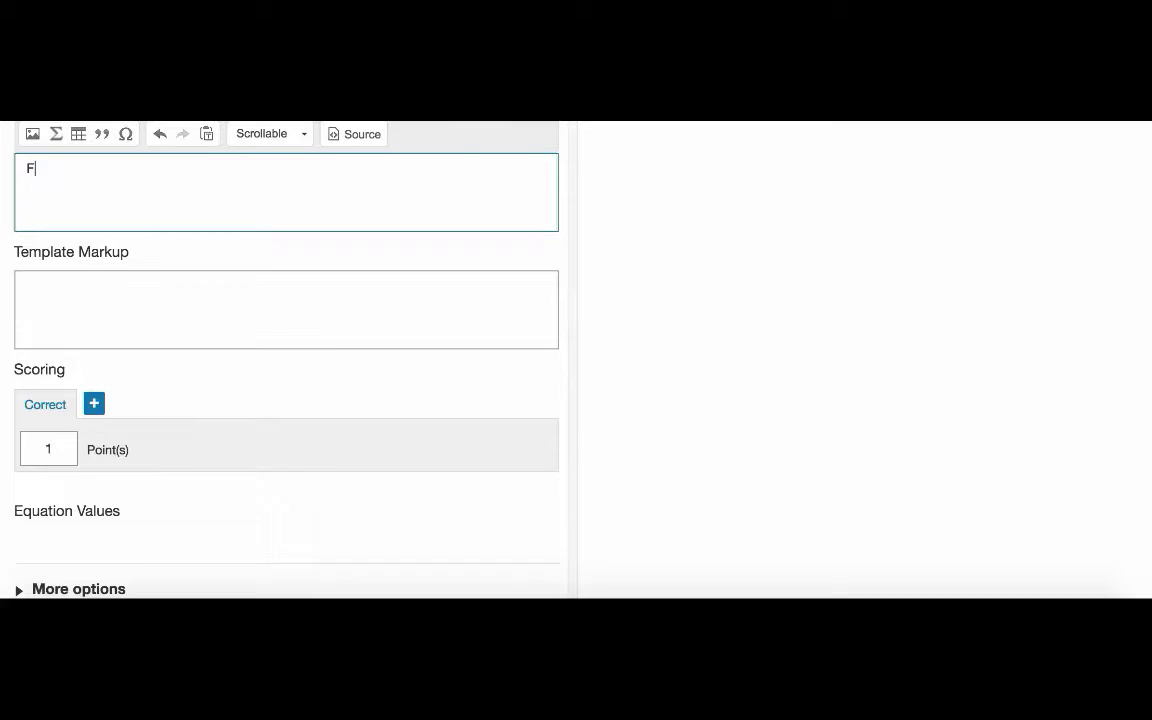
- Enter the question "Fill in the blanks." and the first template markup line "First fill in the blanks in the first equation {{response}},"
{"action": "type", "text": "anks."}
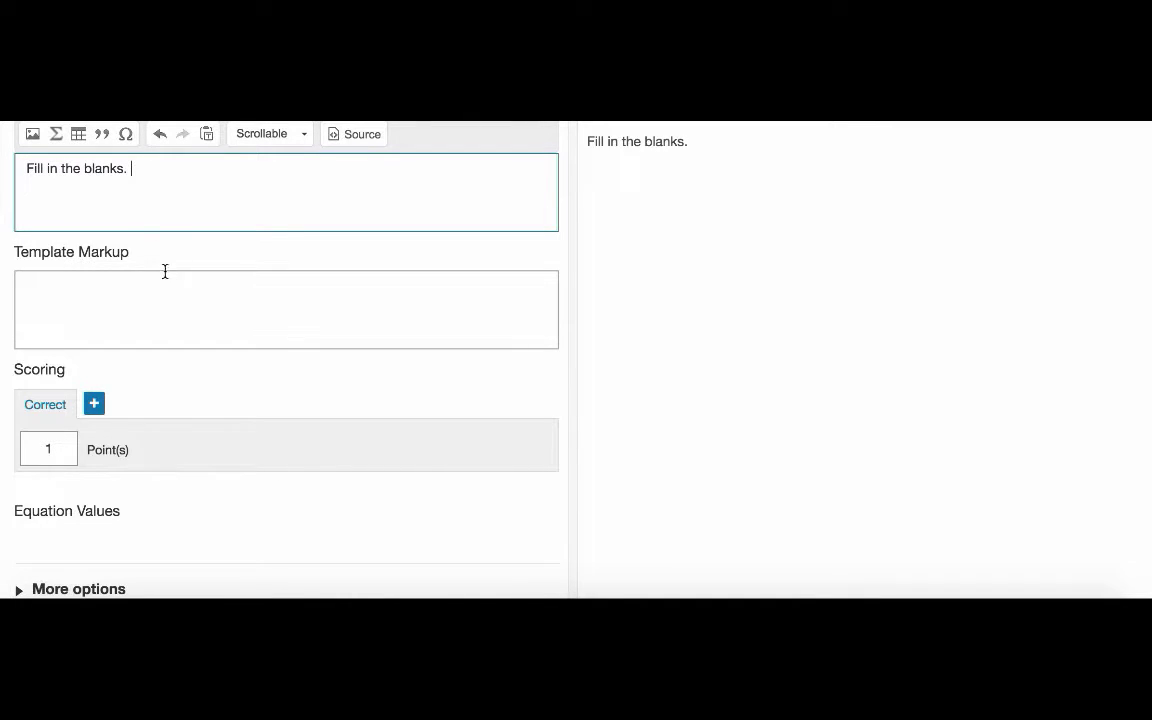
{"action": "left_click", "coordinate": [131, 298]}
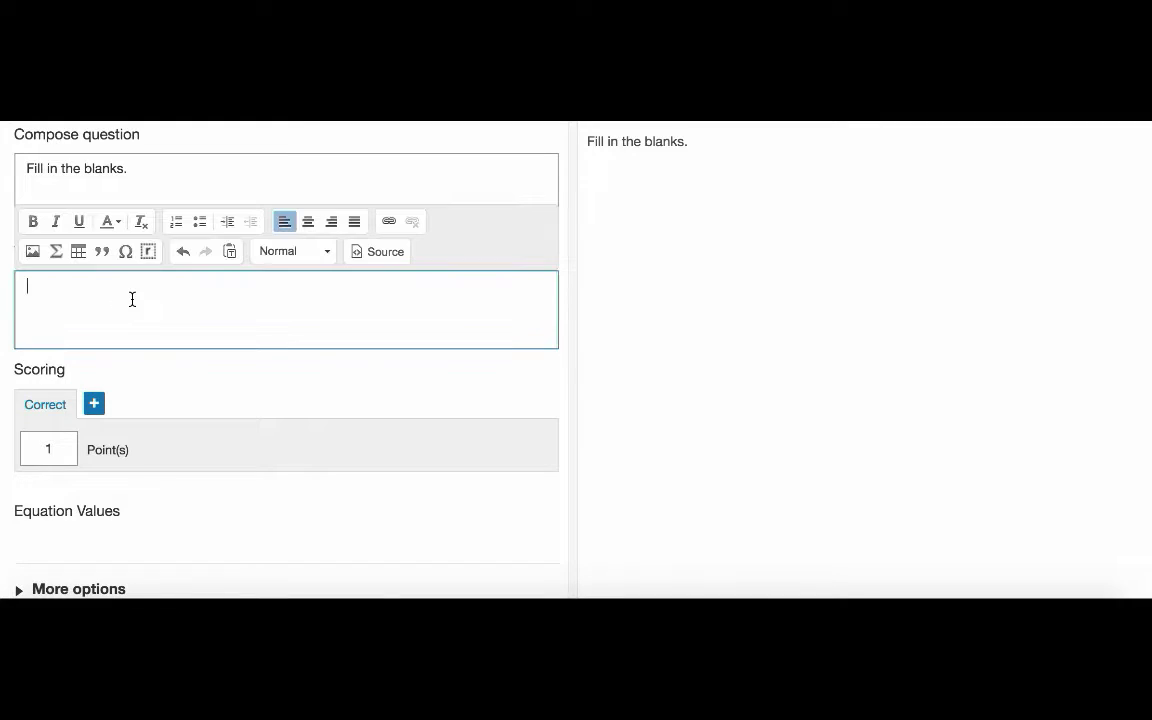
{"action": "type", "text": "First fill in the blanks i"}
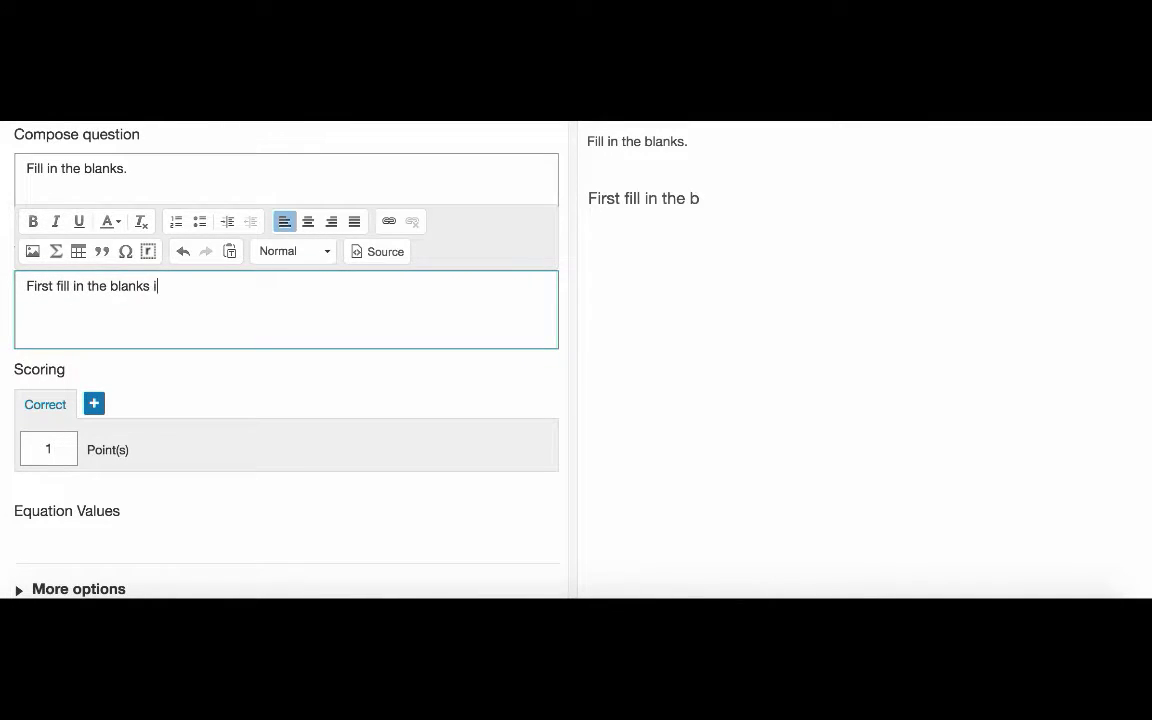
{"action": "type", "text": "n the first e"}
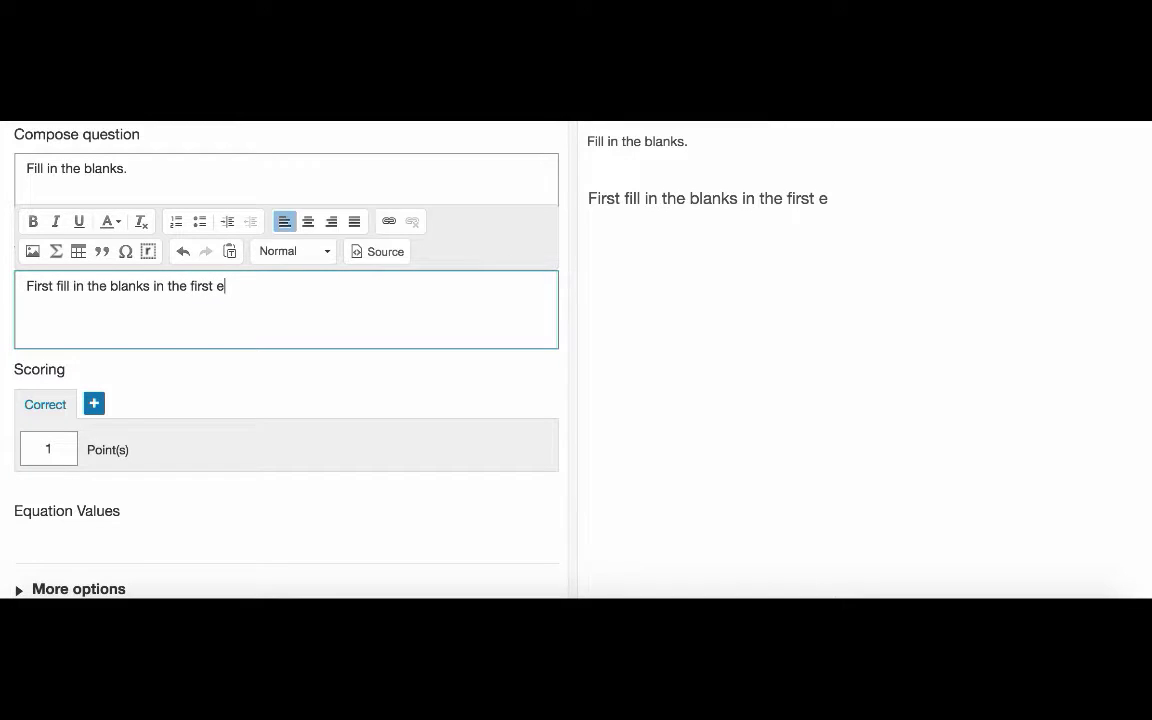
{"action": "type", "text": "quation {{respo"}
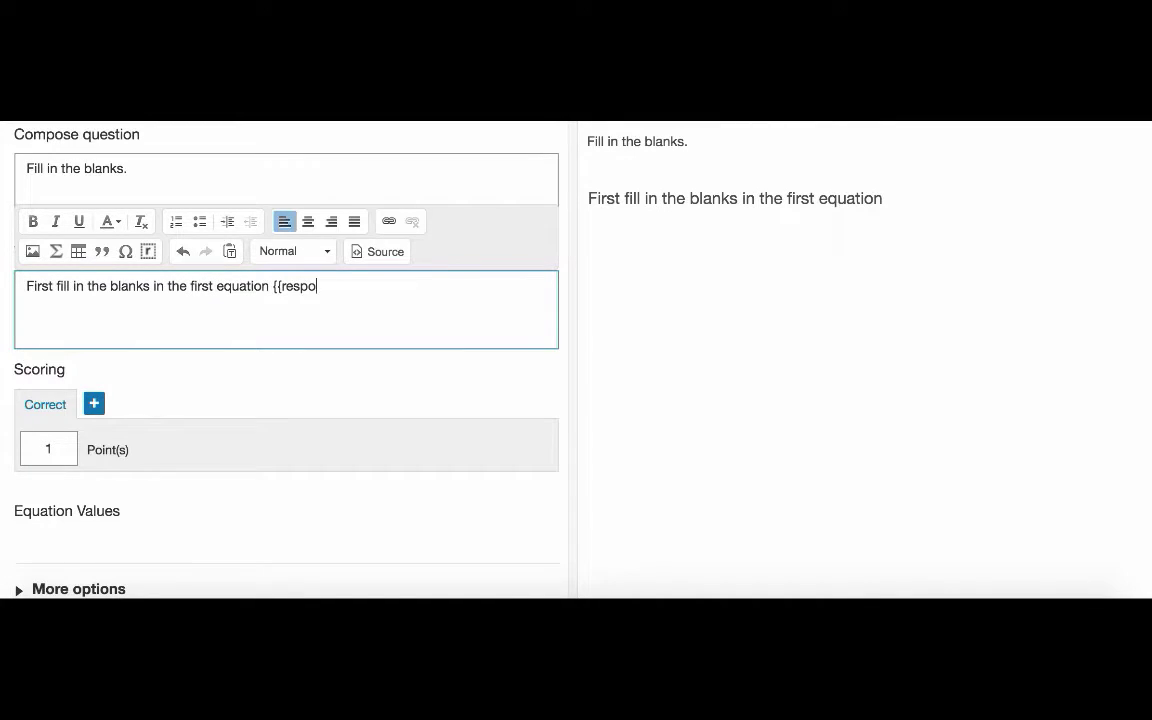
{"action": "type", "text": "nse}}, "}
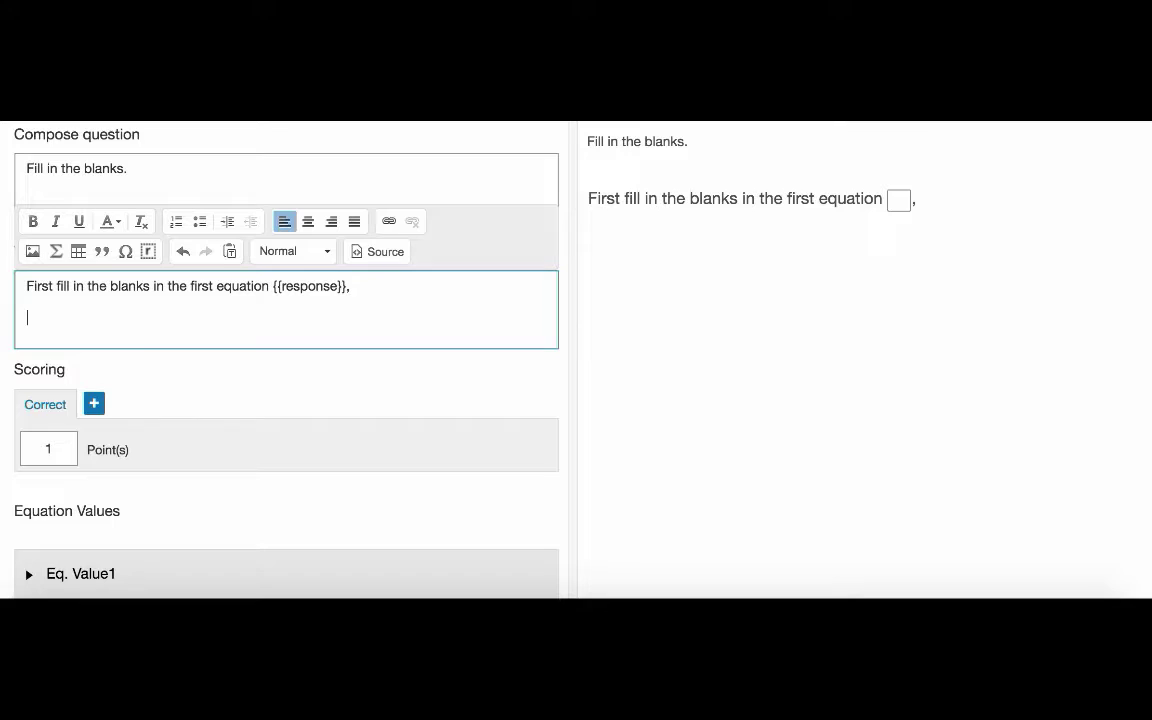
- Add the second template markup line "then solve the second equation {{response}}."
{"action": "type", "text": "then solve the "}
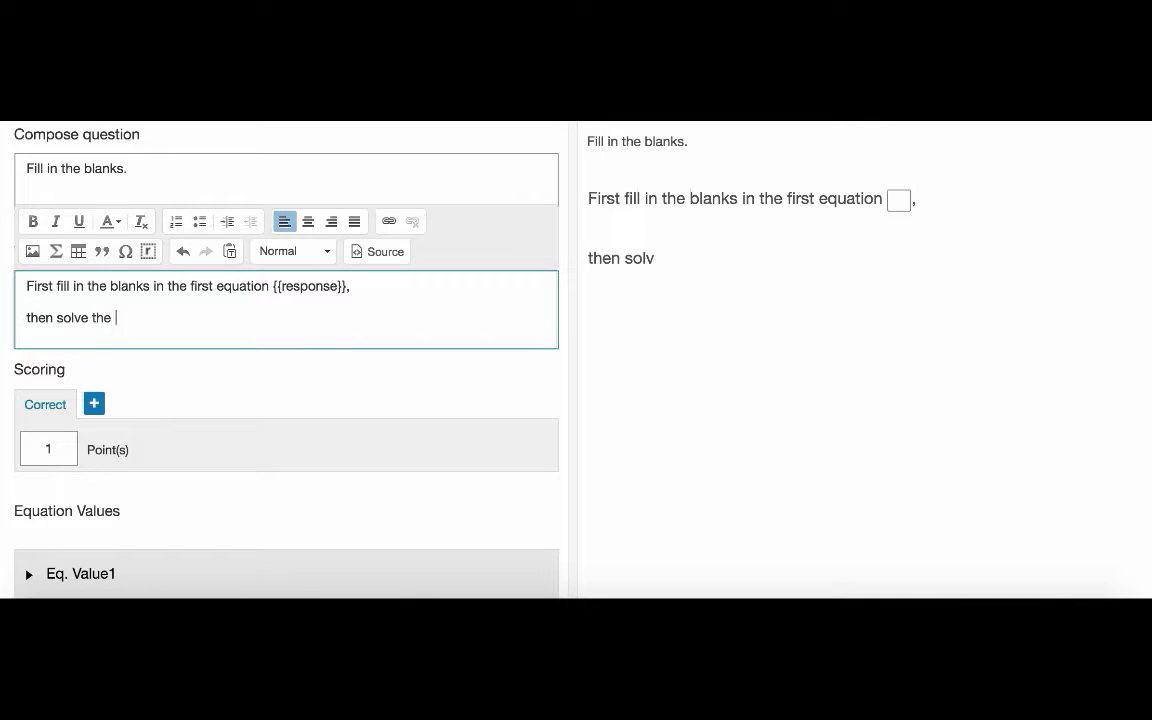
{"action": "type", "text": "second equ"}
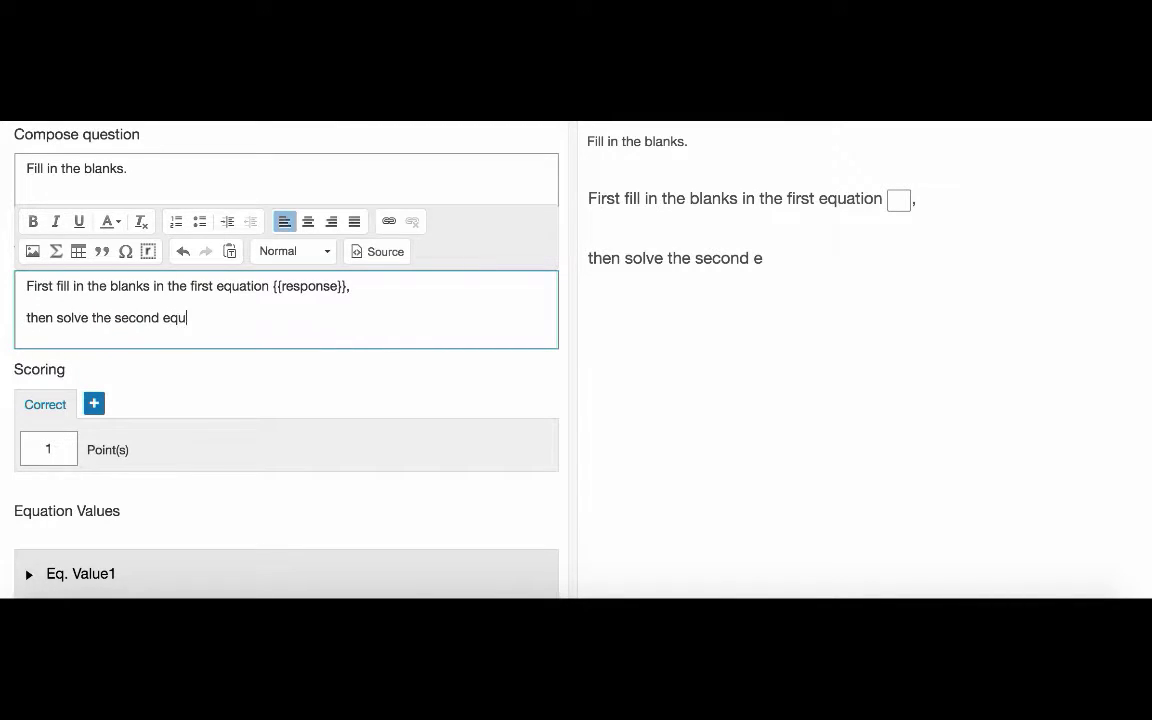
{"action": "type", "text": "ation {{respo"}
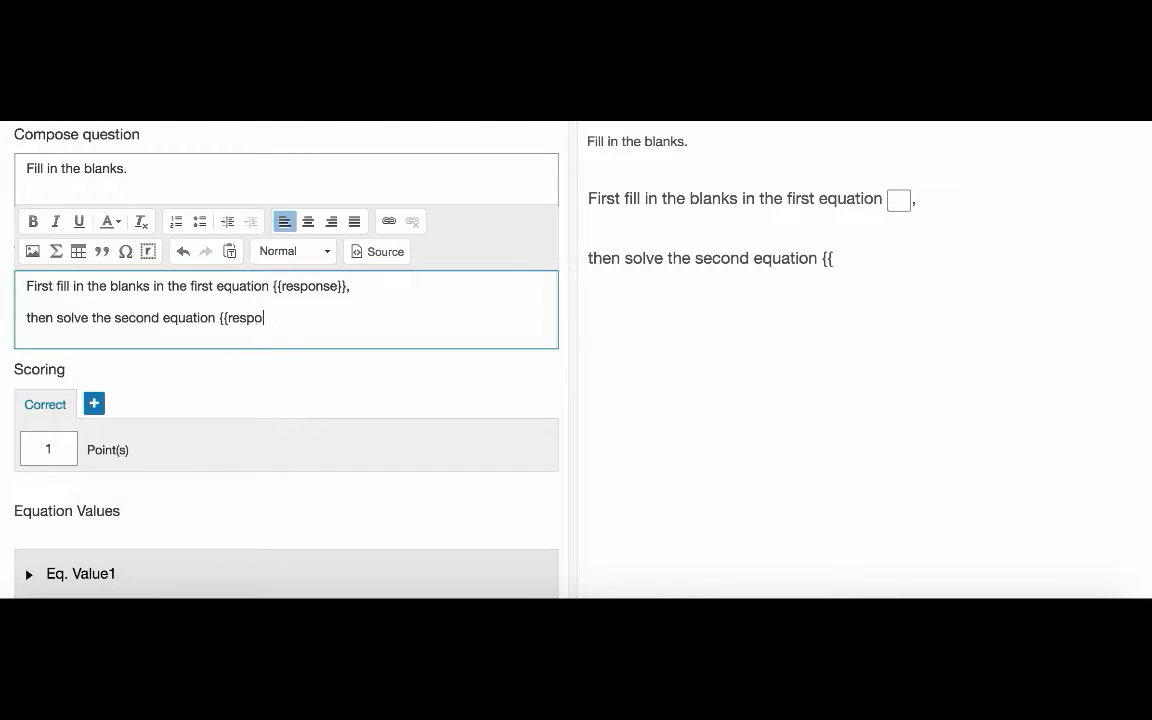
{"action": "type", "text": "nse}}."}
- Check the {{response}} tag in the template markup and try both answer blanks in the question preview
{"action": "left_click_drag", "start_coordinate": [273, 287], "coordinate": [346, 290]}
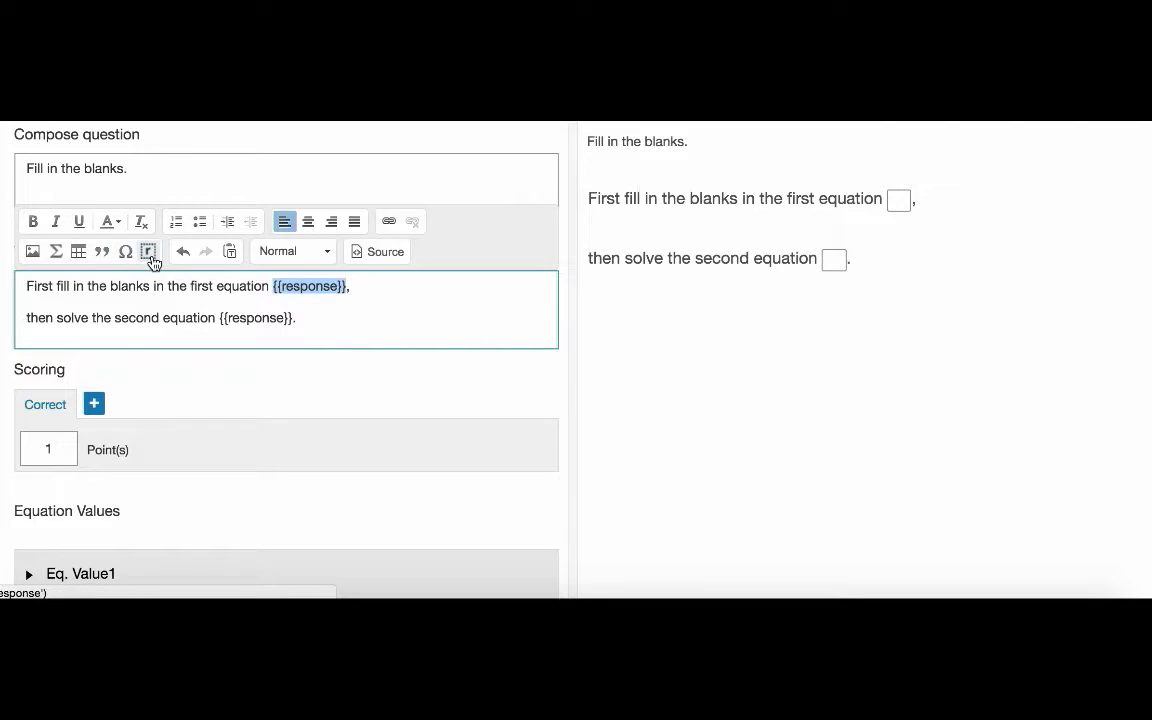
{"action": "left_click", "coordinate": [327, 315]}
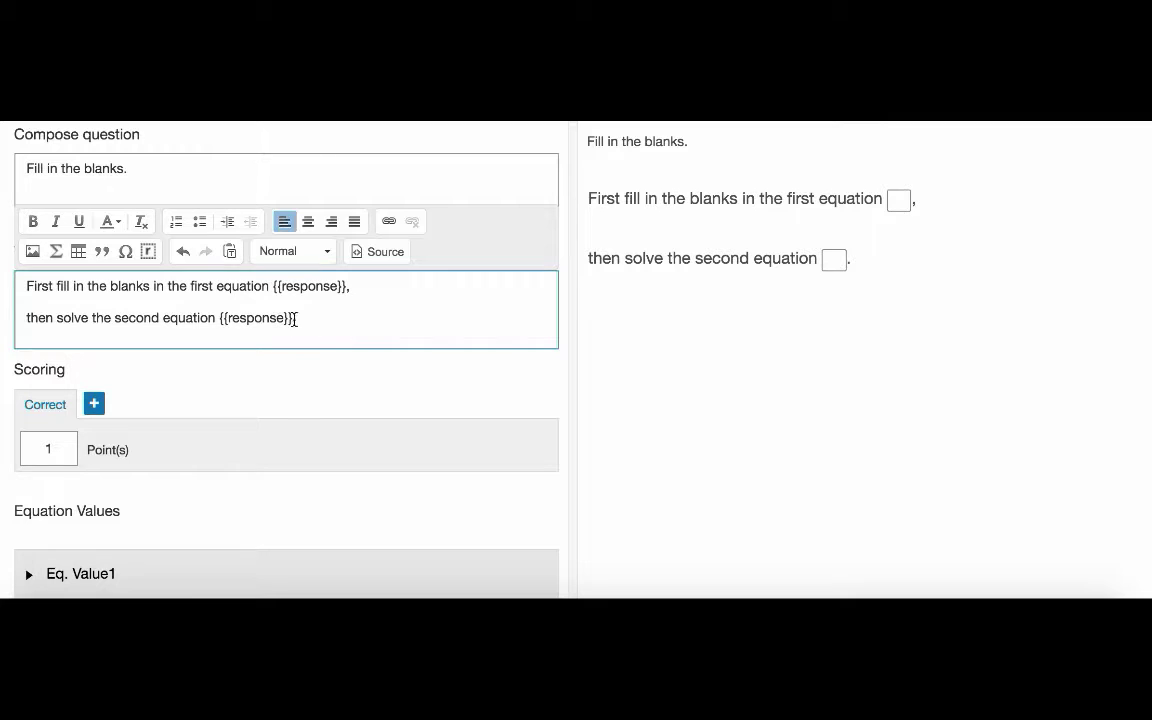
{"action": "left_click", "coordinate": [329, 378]}
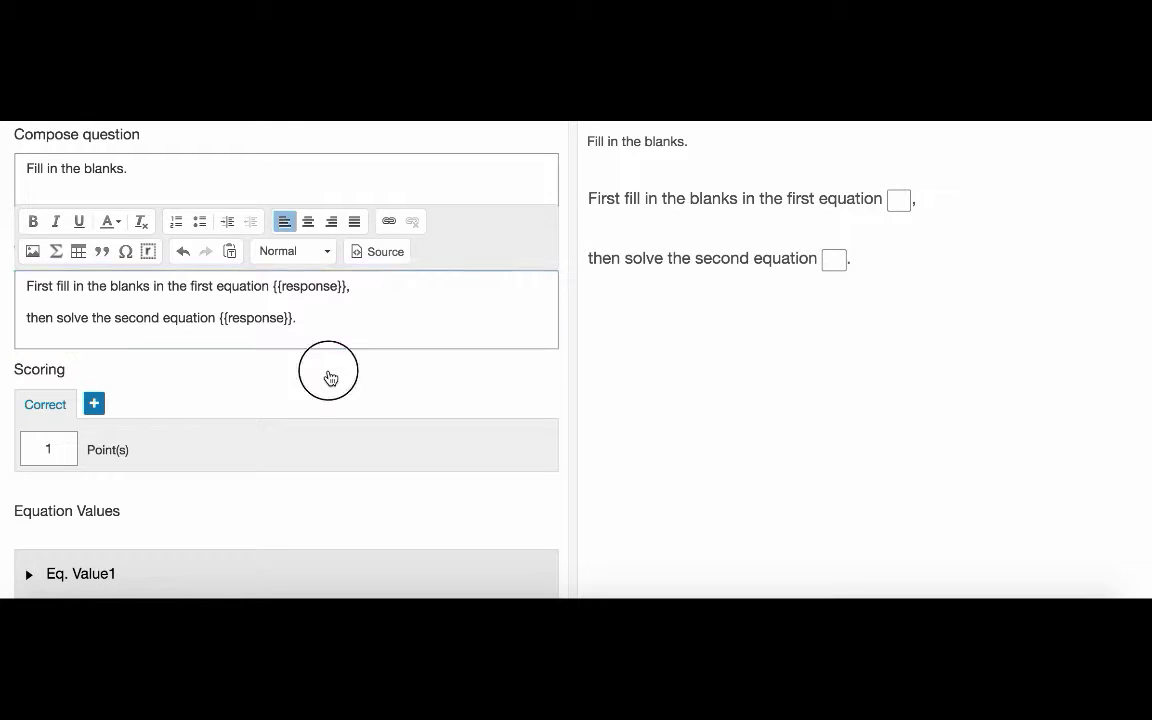
{"action": "left_click", "coordinate": [837, 262]}
{"action": "left_click", "coordinate": [900, 199]}
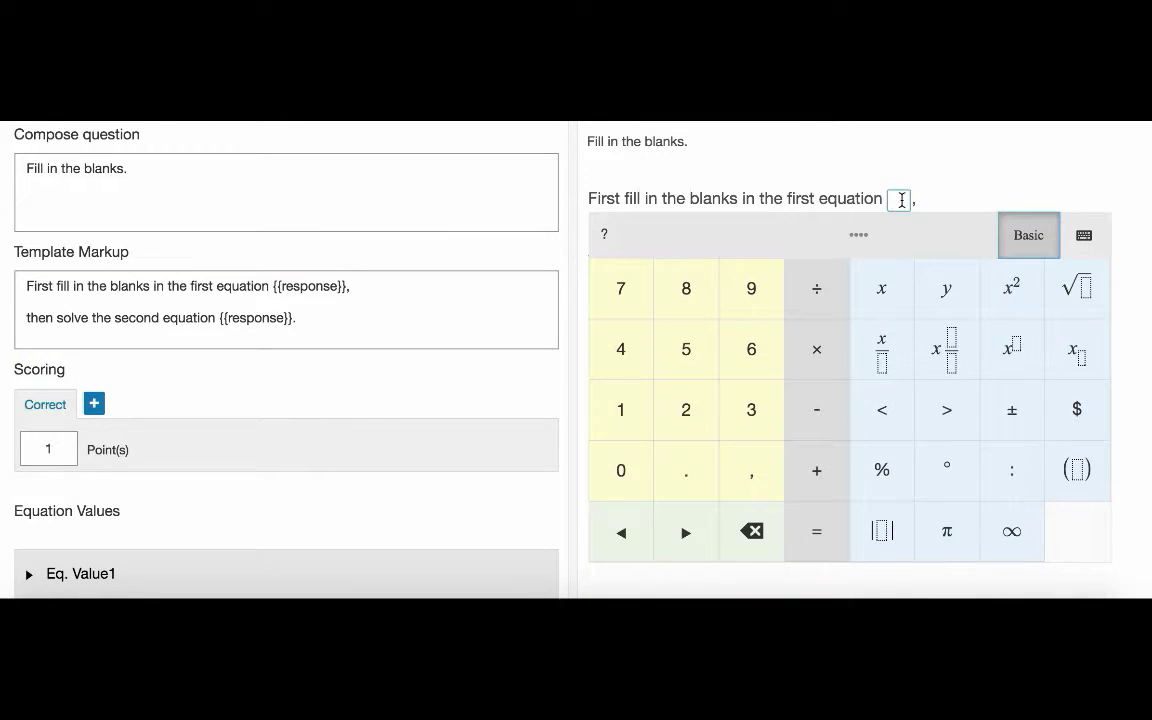
{"action": "left_click", "coordinate": [490, 383]}
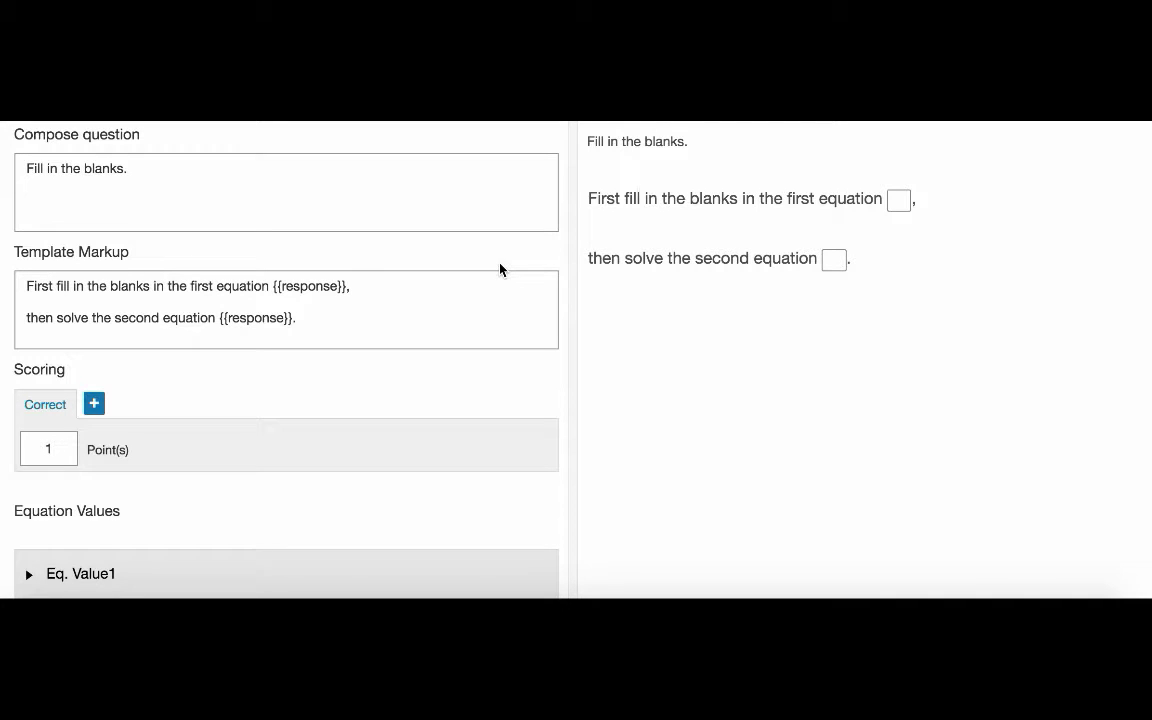
- Expand the question's additional options and add two individual response containers
{"action": "scroll", "coordinate": [500, 269], "scroll_direction": "down", "scroll_amount": 5}
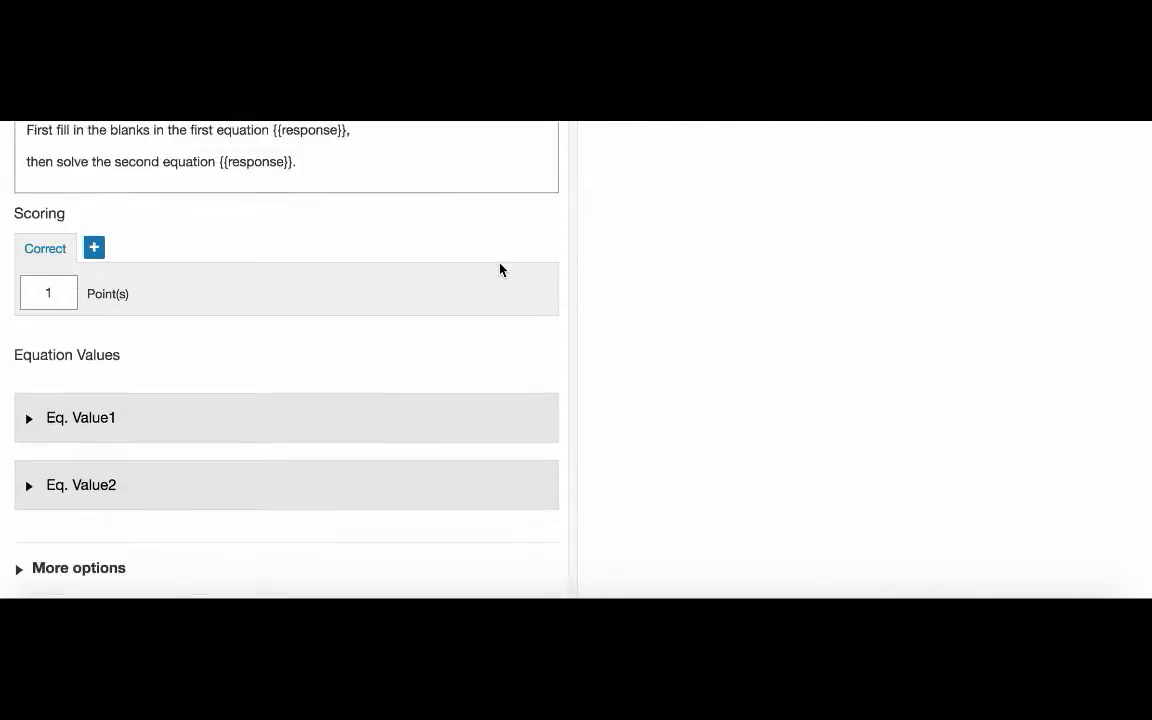
{"action": "left_click", "coordinate": [106, 418]}
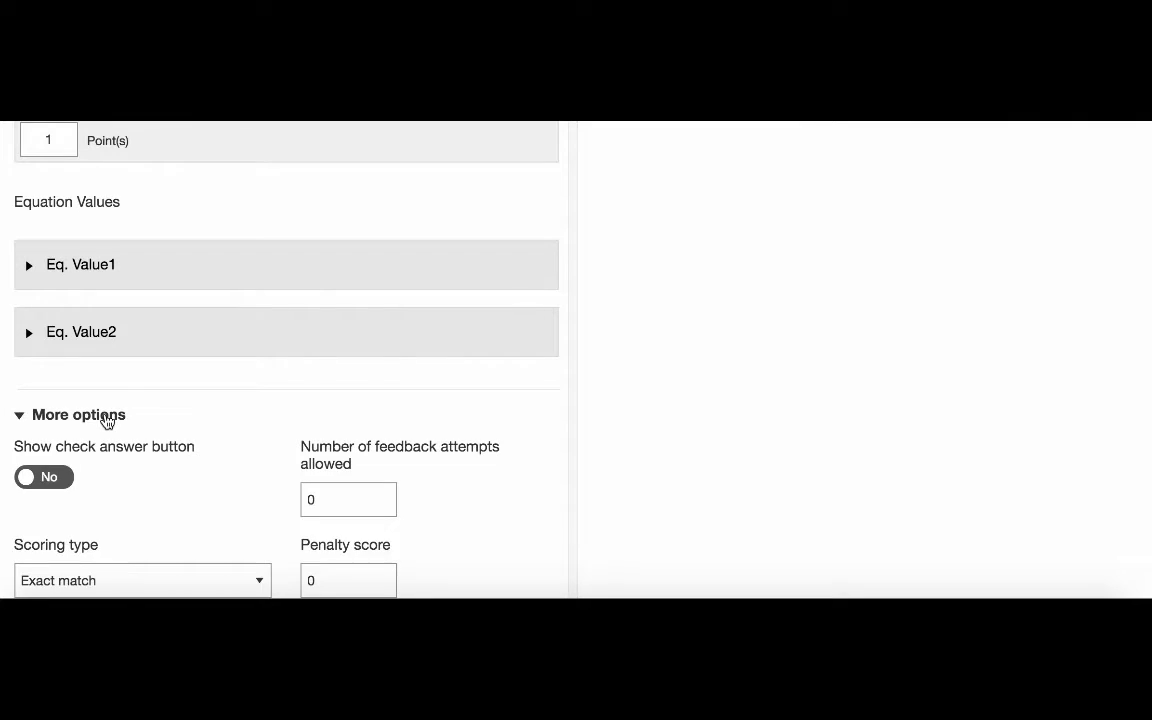
{"action": "scroll", "coordinate": [106, 420], "scroll_direction": "down", "scroll_amount": 10}
{"action": "scroll", "coordinate": [106, 420], "scroll_direction": "down", "scroll_amount": 5}
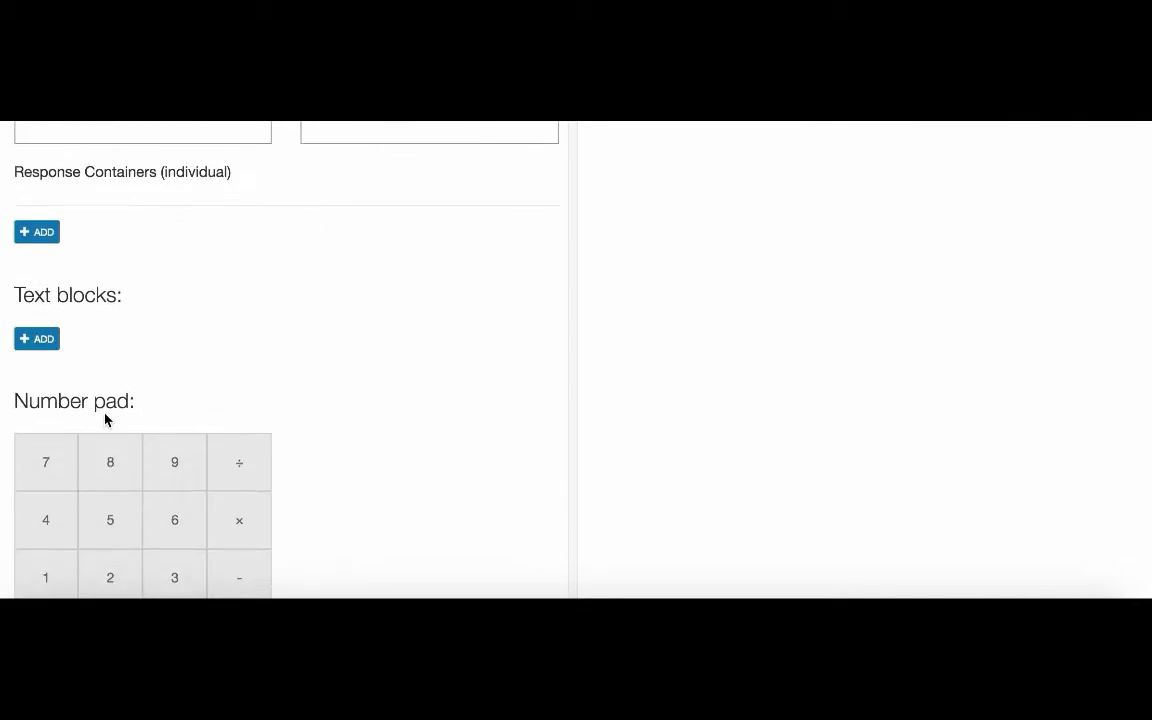
{"action": "scroll", "coordinate": [105, 417], "scroll_direction": "up", "scroll_amount": 2}
{"action": "scroll", "coordinate": [124, 366], "scroll_direction": "up", "scroll_amount": 1}
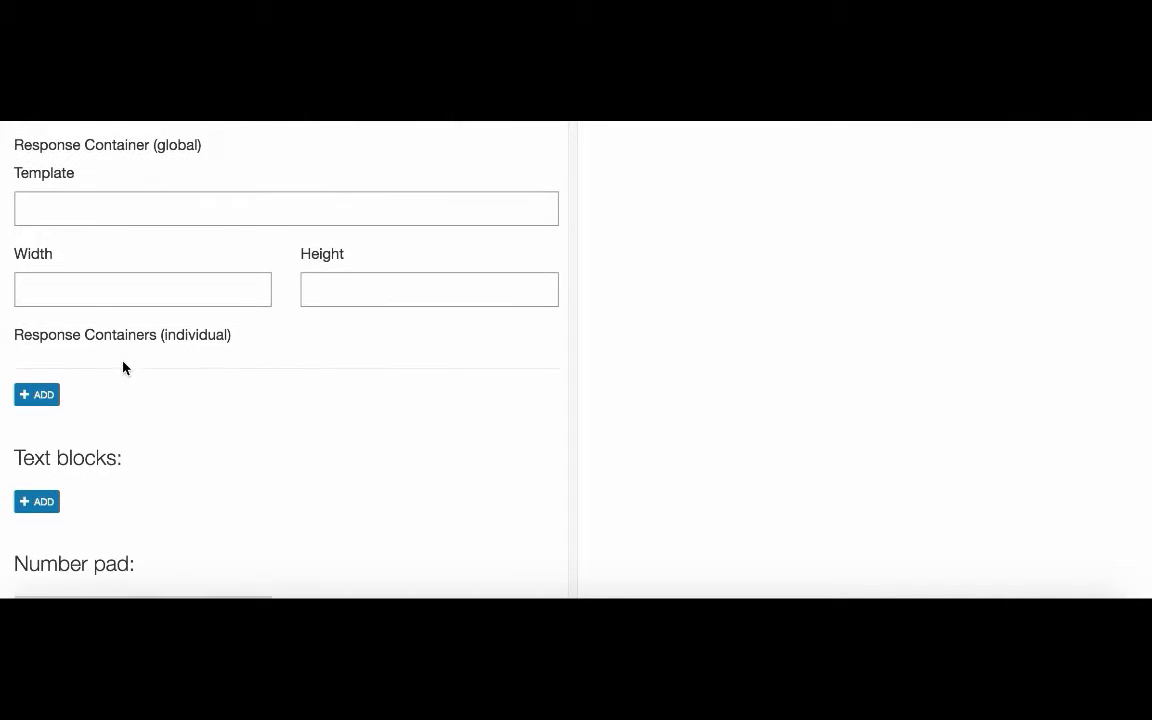
{"action": "left_click", "coordinate": [39, 395]}
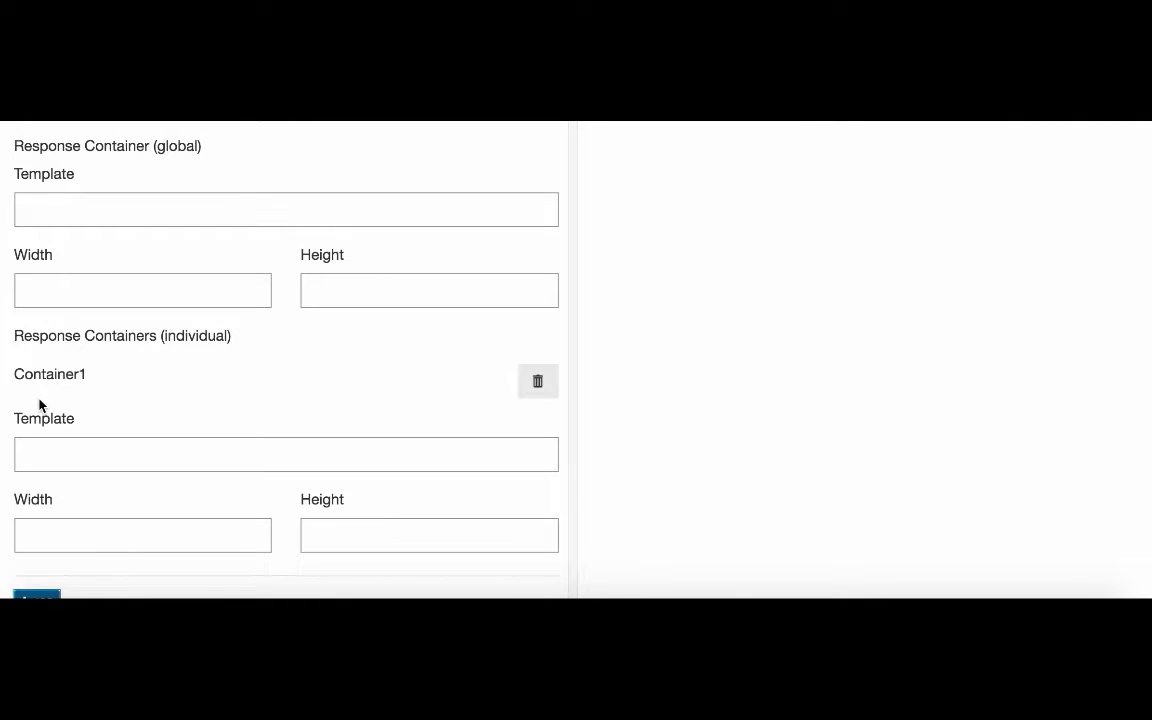
{"action": "scroll", "coordinate": [40, 405], "scroll_direction": "down", "scroll_amount": 2}
{"action": "left_click", "coordinate": [38, 518]}
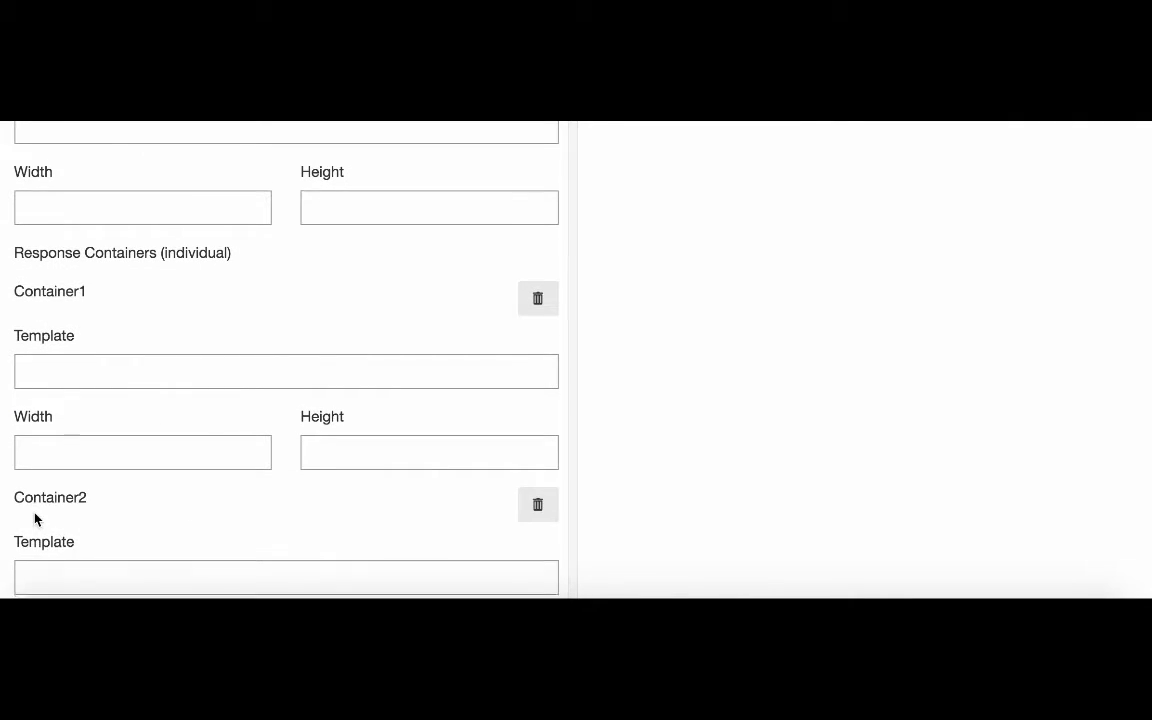
- Set the first individual response container's template to \frac{1}{2}\times{{response}}=2.5 and check the preview
{"action": "scroll", "coordinate": [35, 518], "scroll_direction": "down", "scroll_amount": 3}
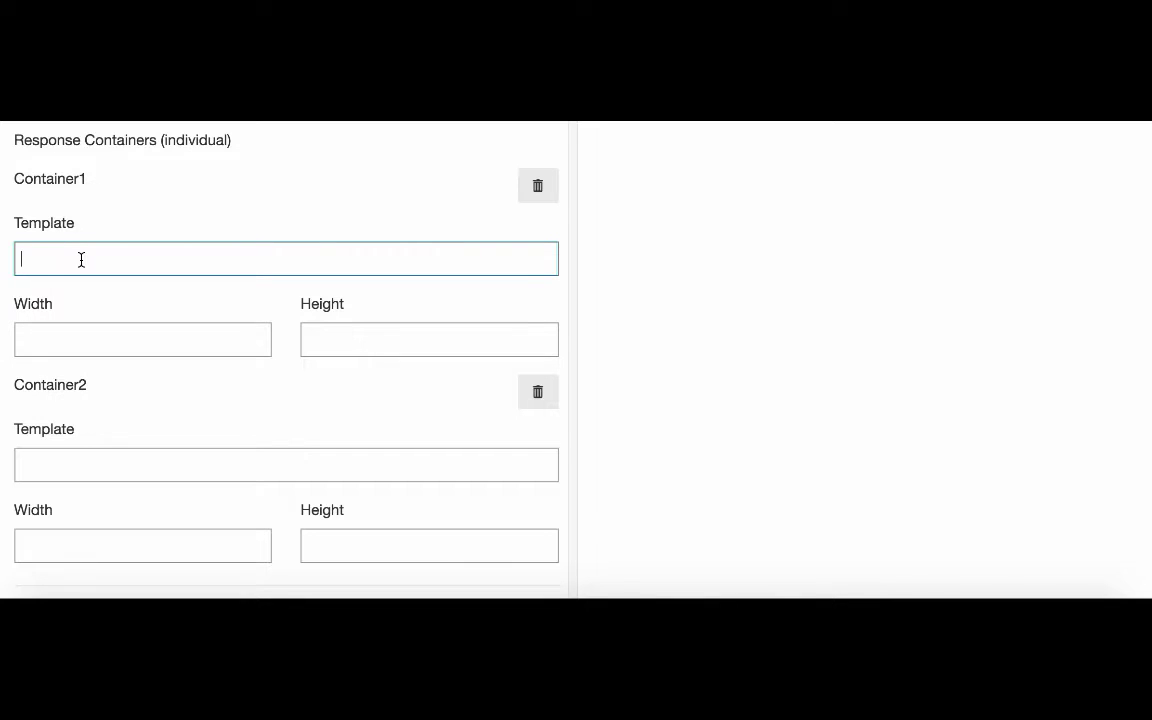
{"action": "type", "text": "\\frac{1}{2}\\times{{response}}"}
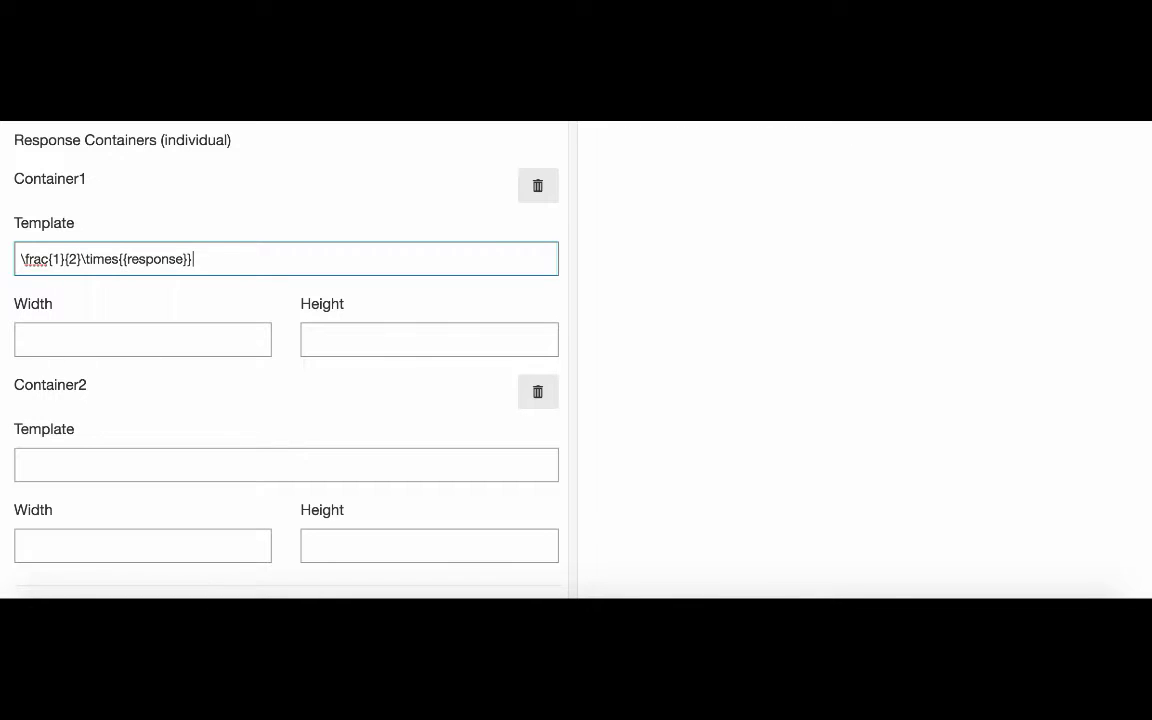
{"action": "type", "text": "=2.5"}
{"action": "scroll", "coordinate": [826, 279], "scroll_direction": "up", "scroll_amount": 3}
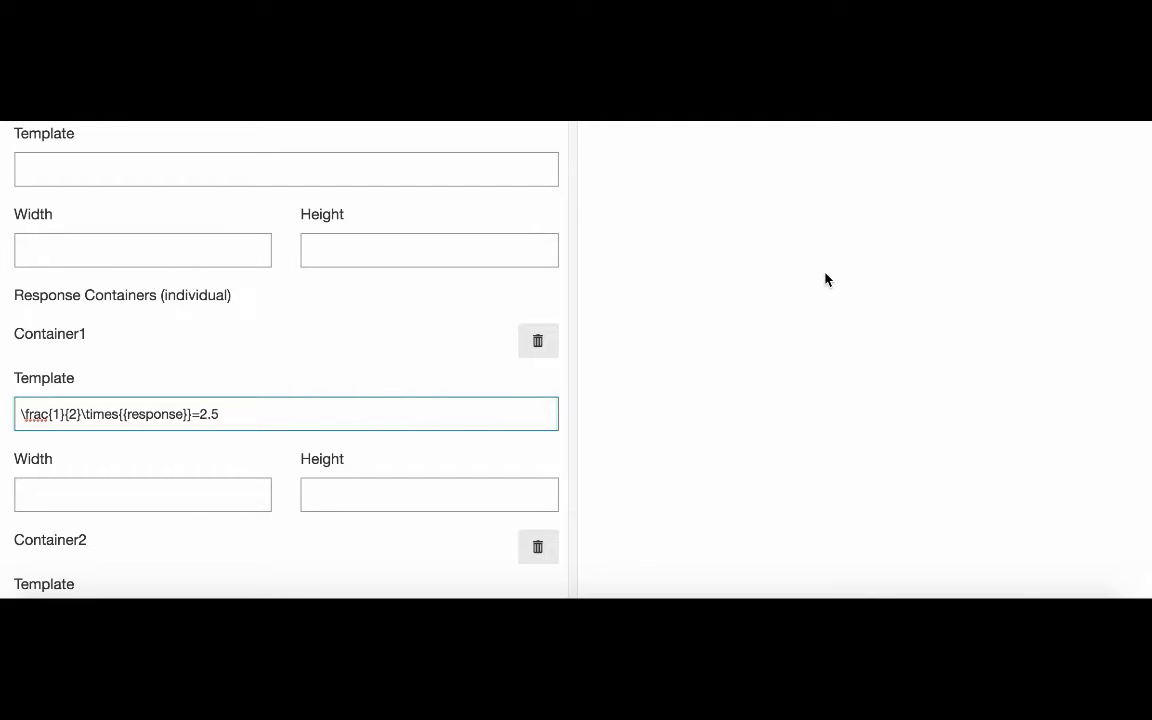
{"action": "scroll", "coordinate": [826, 279], "scroll_direction": "down", "scroll_amount": 3}
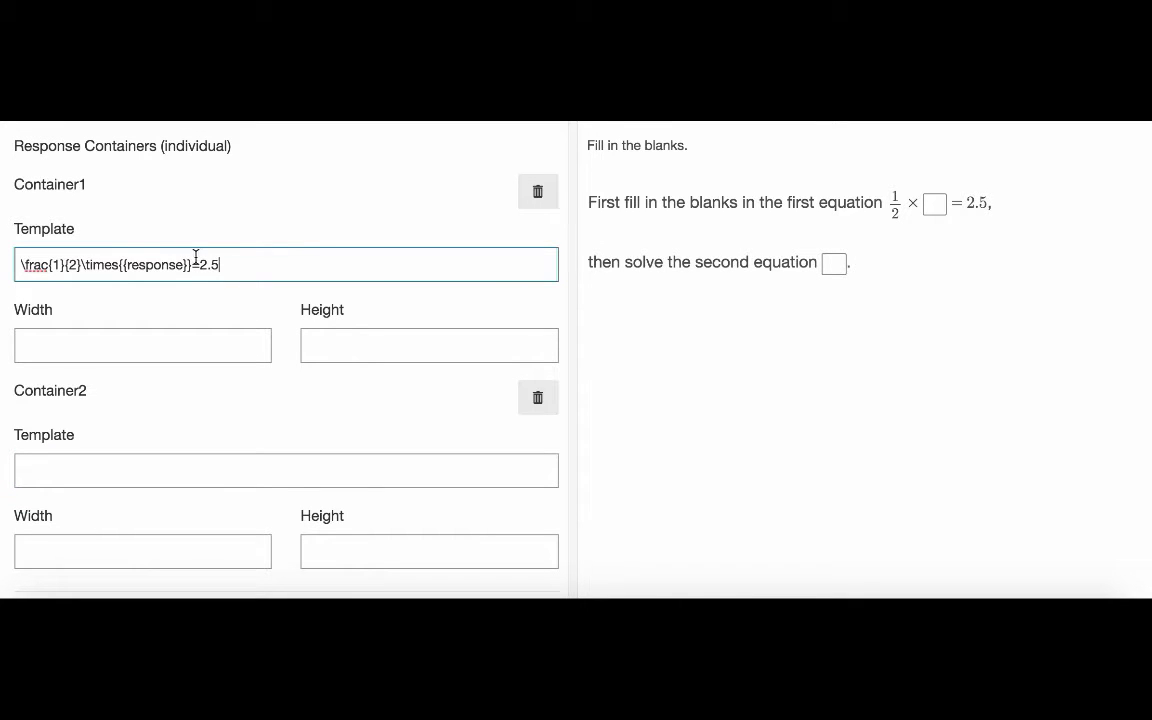
- Set the second individual response container's template to \frac{3}{4}+0.1={{response}}
{"action": "left_click_drag", "start_coordinate": [23, 393], "coordinate": [92, 404]}
{"action": "left_click", "coordinate": [91, 418]}
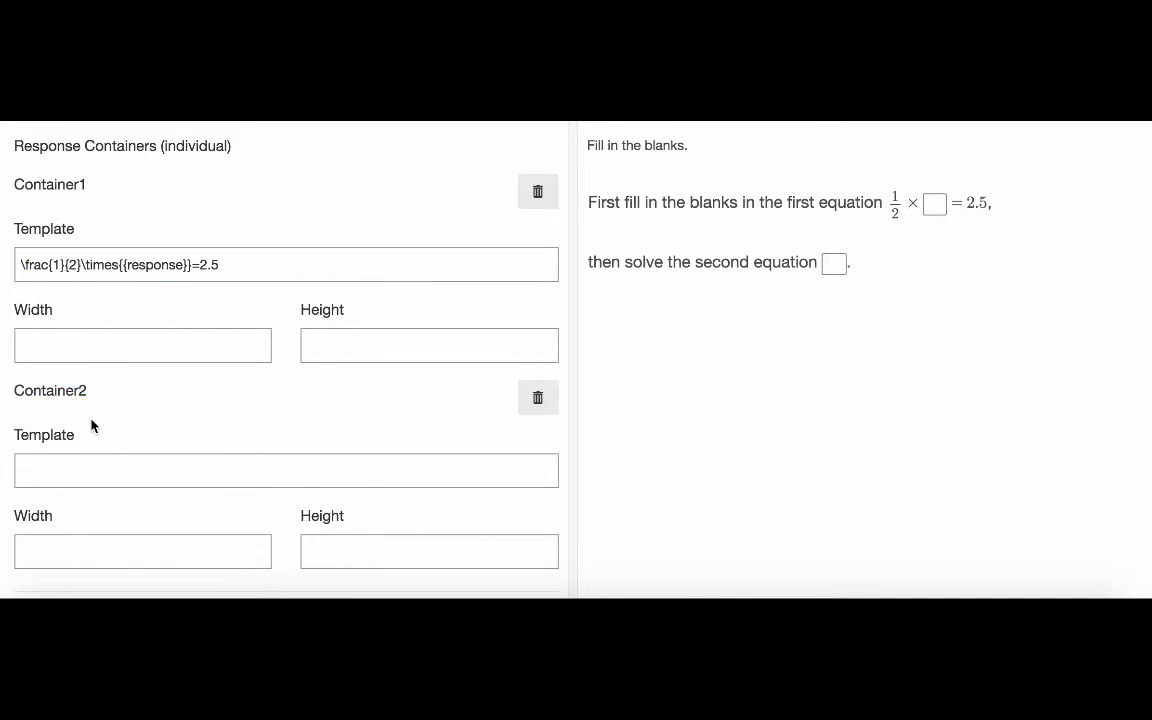
{"action": "left_click", "coordinate": [91, 428]}
{"action": "type", "text": "\\frac{3}"}
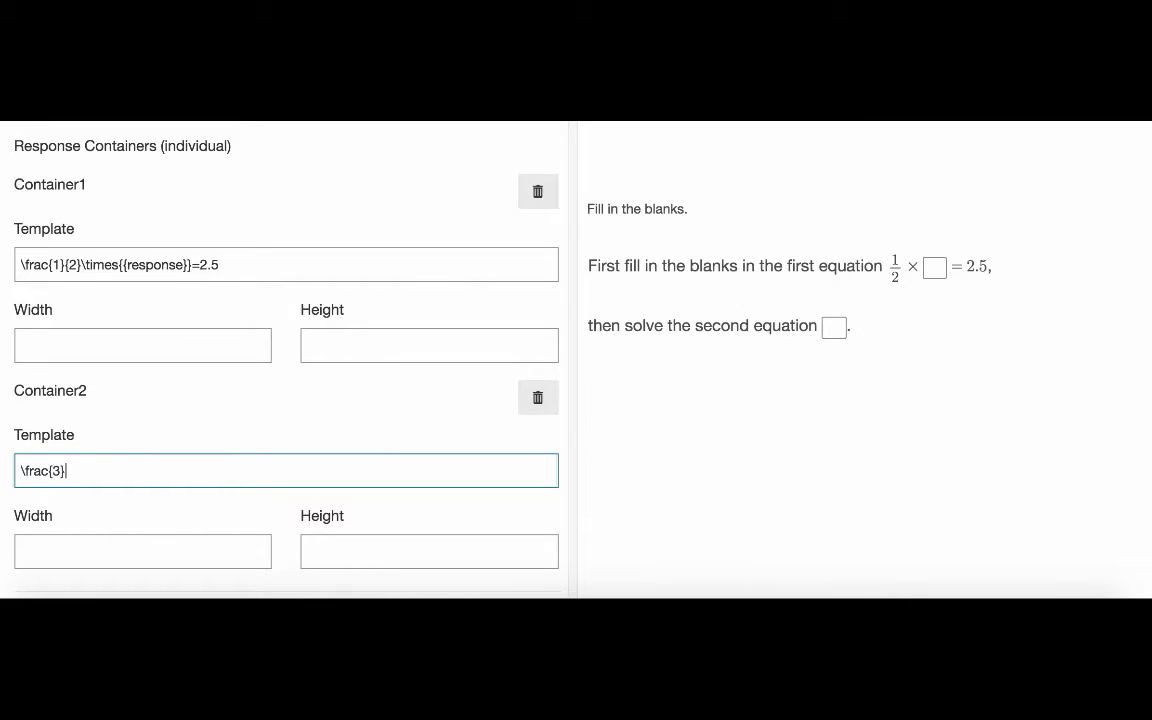
{"action": "type", "text": "{4}+"}
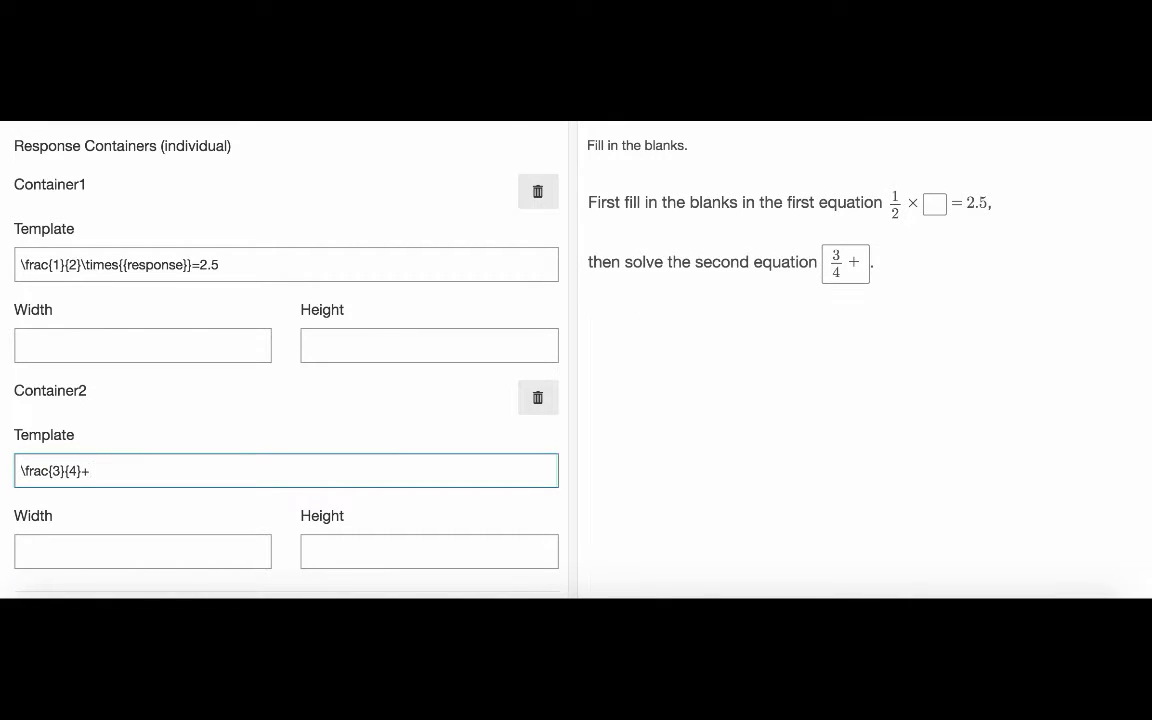
{"action": "type", "text": "\\"}
{"action": "key", "text": "BackSpace"}
{"action": "type", "text": "0.1={{response}}"}
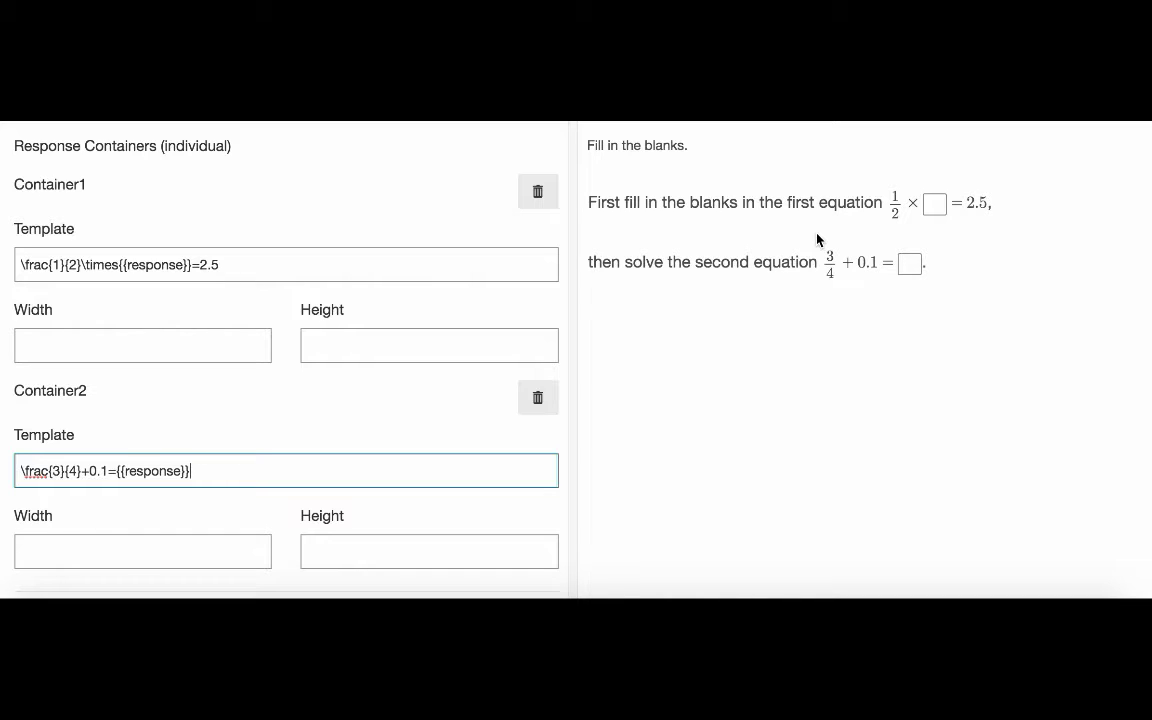
- Expand the first equation value under Scoring and add a validation entry for it
{"action": "scroll", "coordinate": [363, 404], "scroll_direction": "up", "scroll_amount": 10}
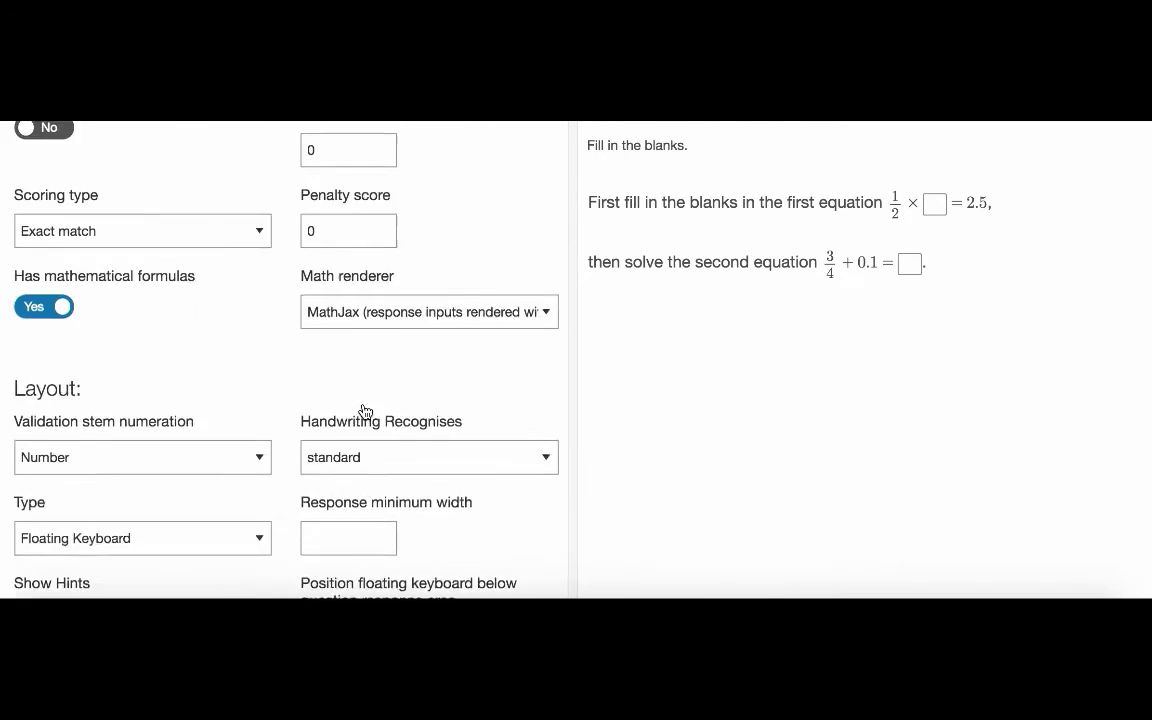
{"action": "scroll", "coordinate": [363, 404], "scroll_direction": "up", "scroll_amount": 5}
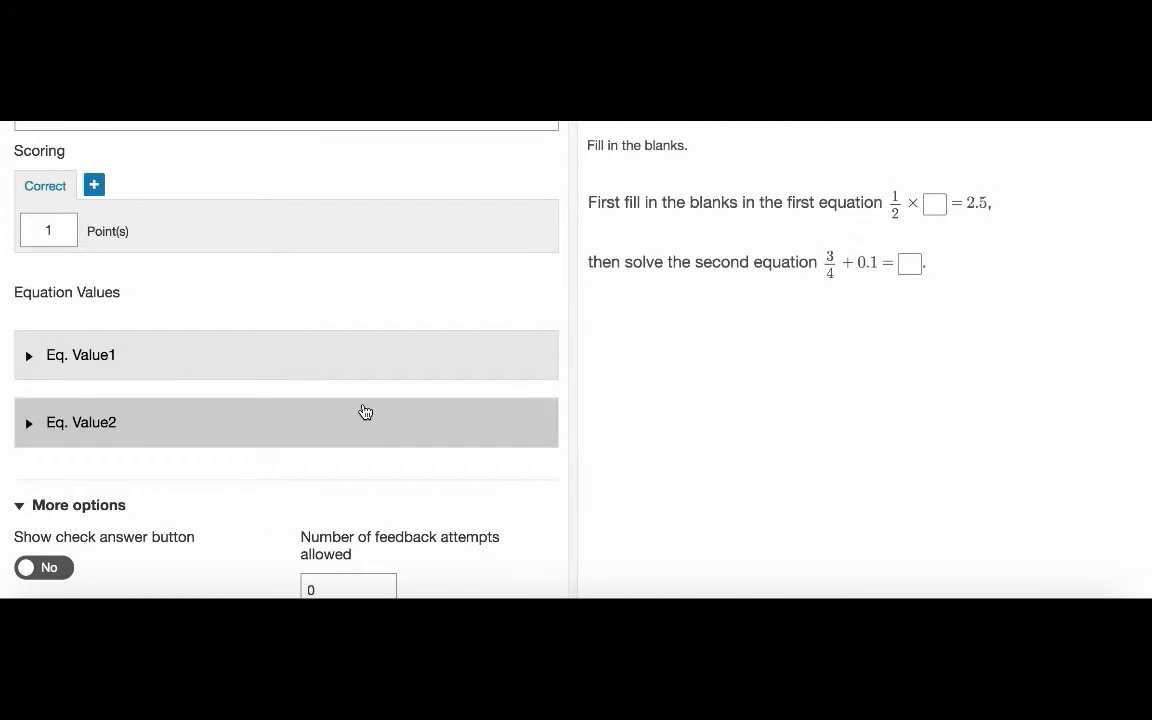
{"action": "scroll", "coordinate": [363, 410], "scroll_direction": "up", "scroll_amount": 2}
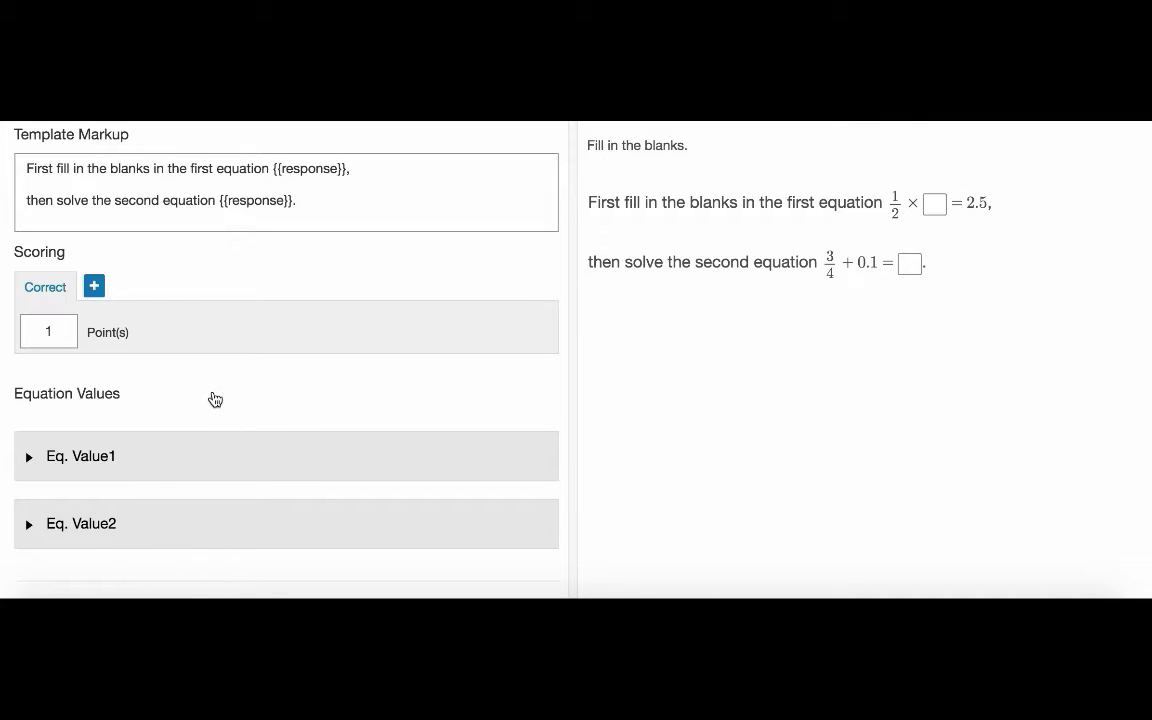
{"action": "left_click", "coordinate": [176, 460]}
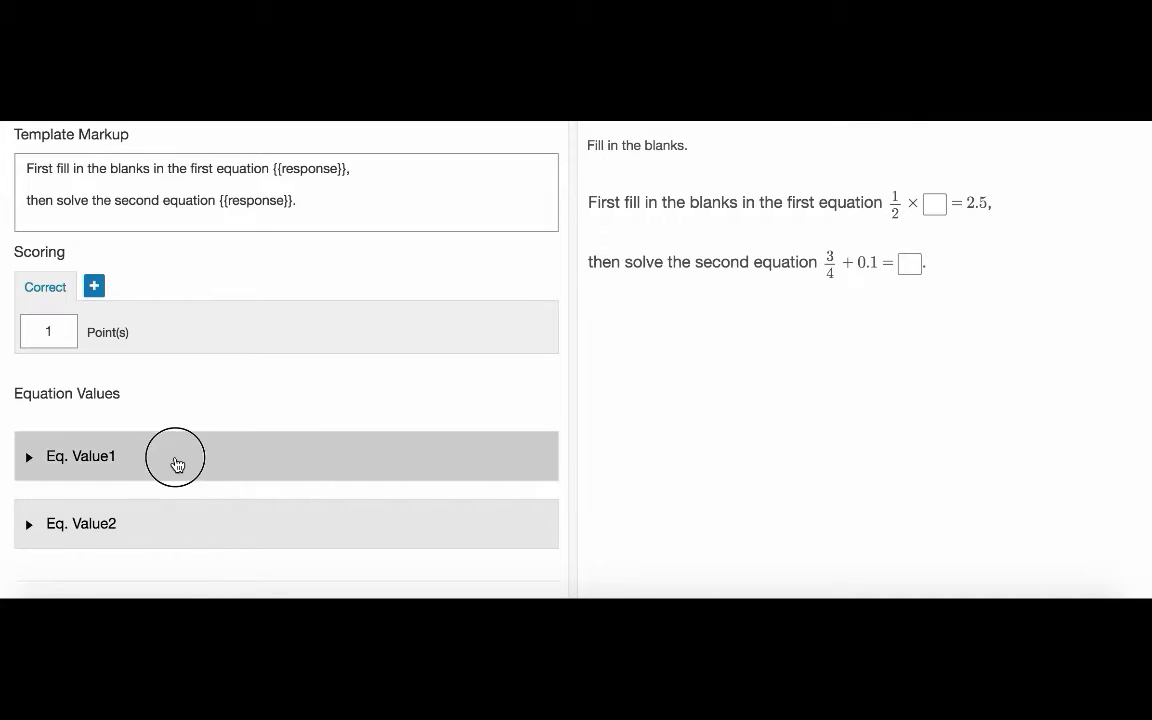
{"action": "left_click", "coordinate": [58, 502]}
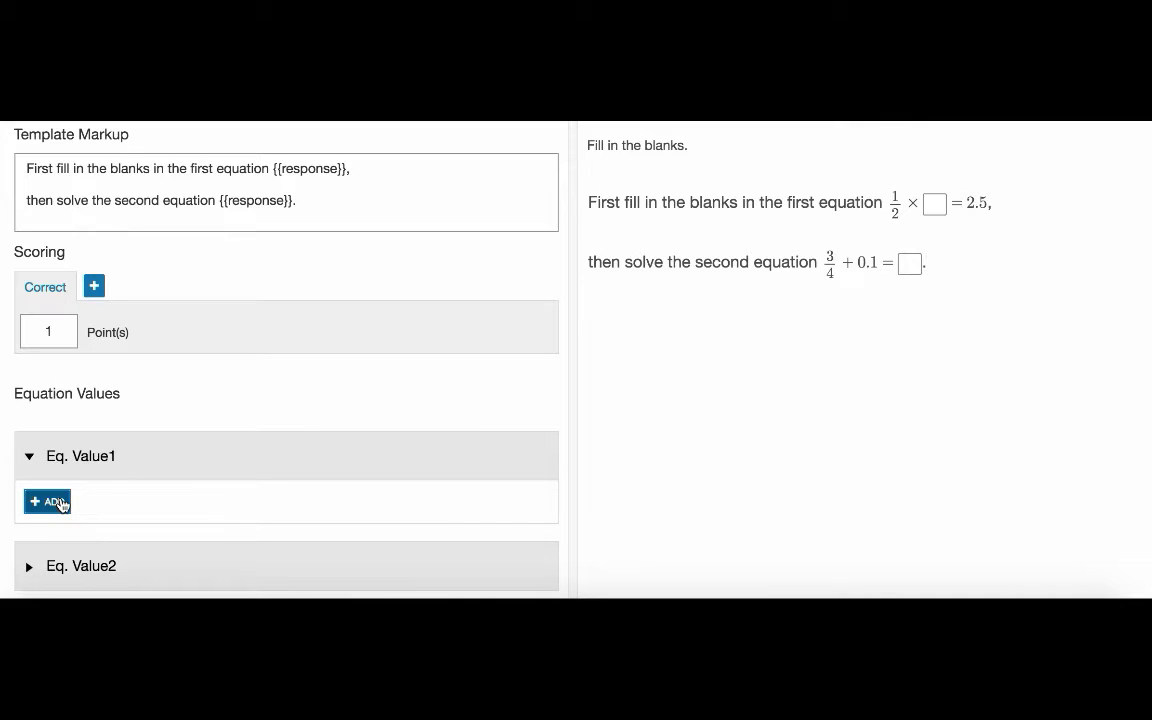
{"action": "scroll", "coordinate": [347, 450], "scroll_direction": "down", "scroll_amount": 1}
{"action": "scroll", "coordinate": [347, 450], "scroll_direction": "down", "scroll_amount": 5}
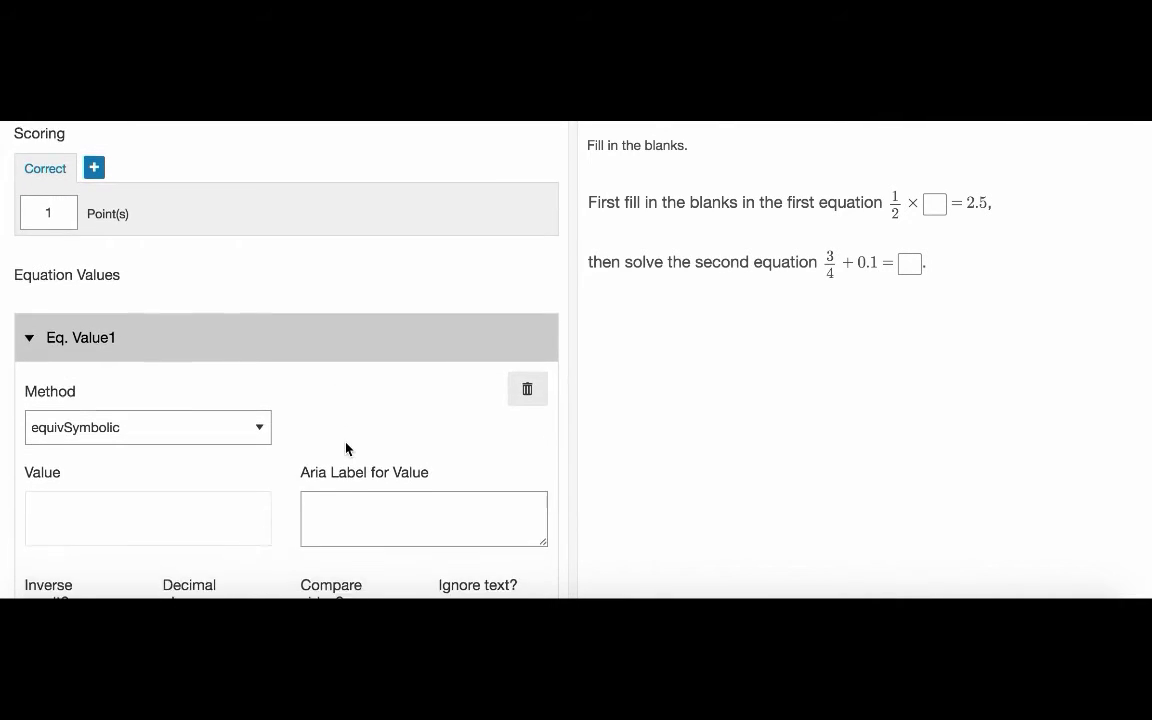
{"action": "scroll", "coordinate": [347, 450], "scroll_direction": "up", "scroll_amount": 1}
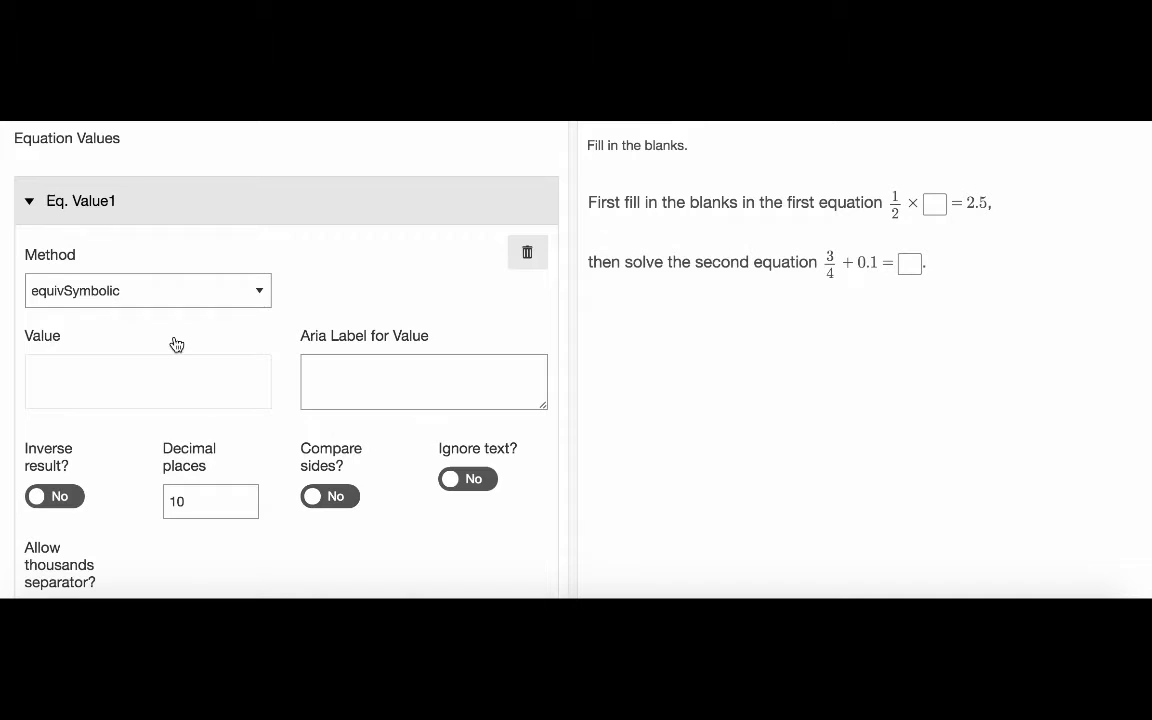
- Set the first equation value's correct answer to the full equation 1/2 × 5 = 2.5, built as a fraction
{"action": "left_click", "coordinate": [149, 398]}
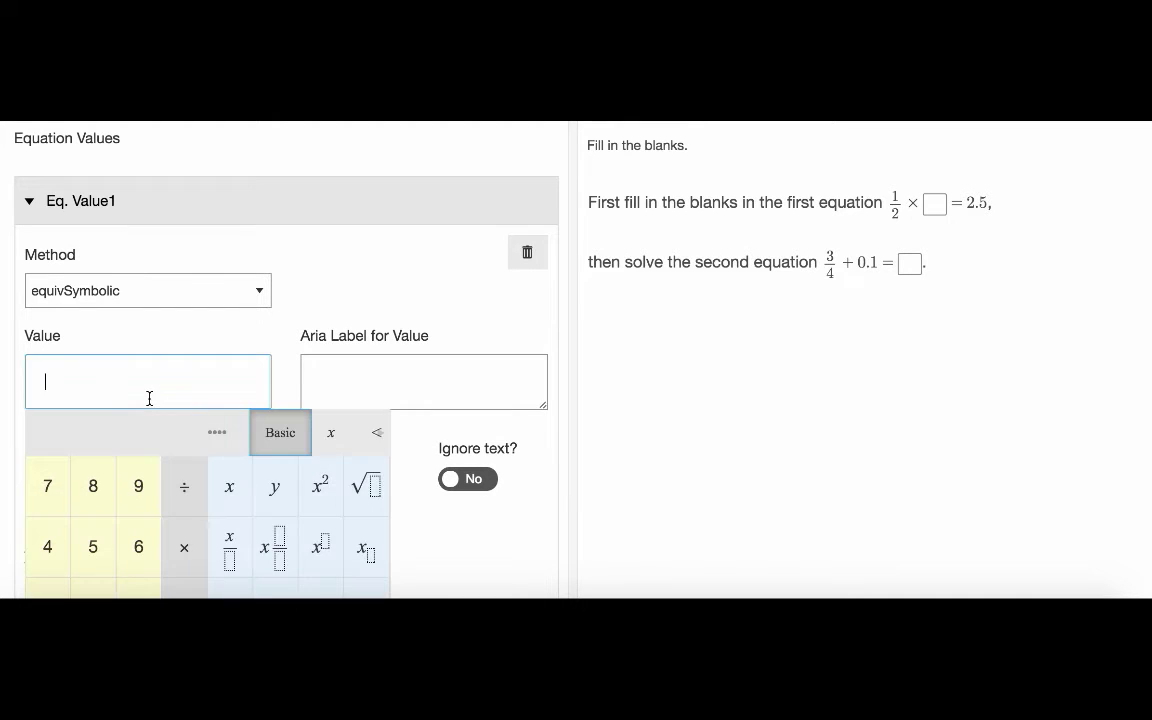
{"action": "type", "text": "5"}
{"action": "key", "text": "BackSpace"}
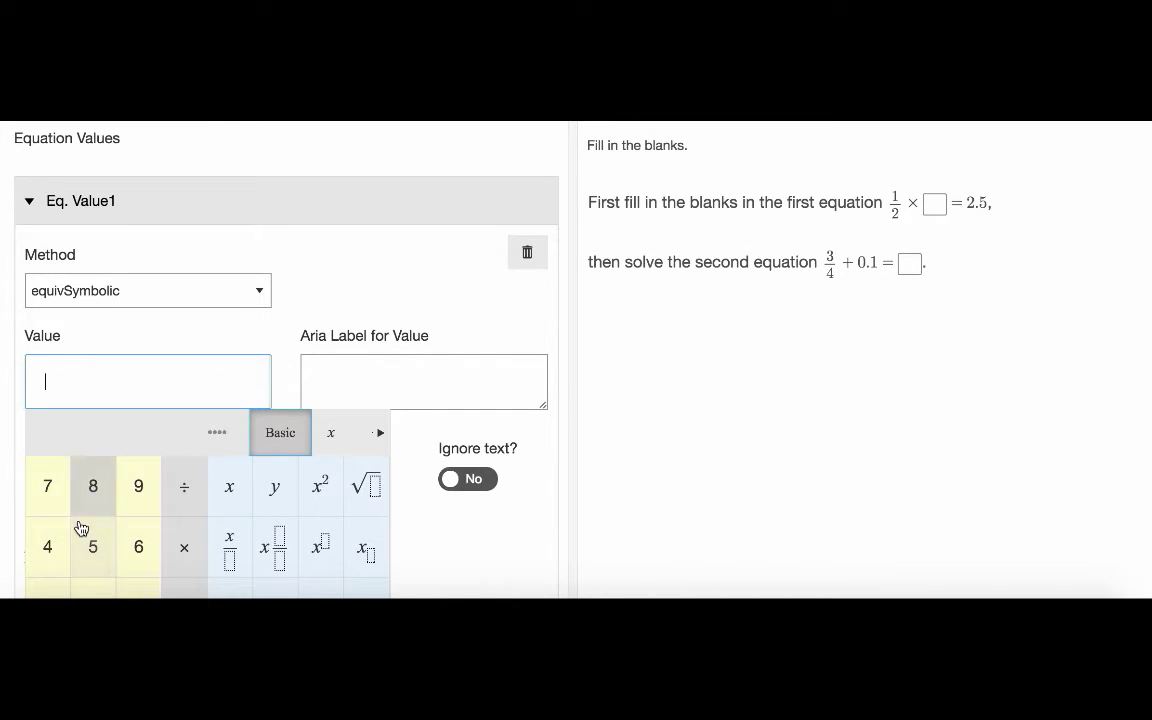
{"action": "scroll", "coordinate": [80, 526], "scroll_direction": "down", "scroll_amount": 2}
{"action": "left_click", "coordinate": [50, 505]}
{"action": "left_click", "coordinate": [229, 458]}
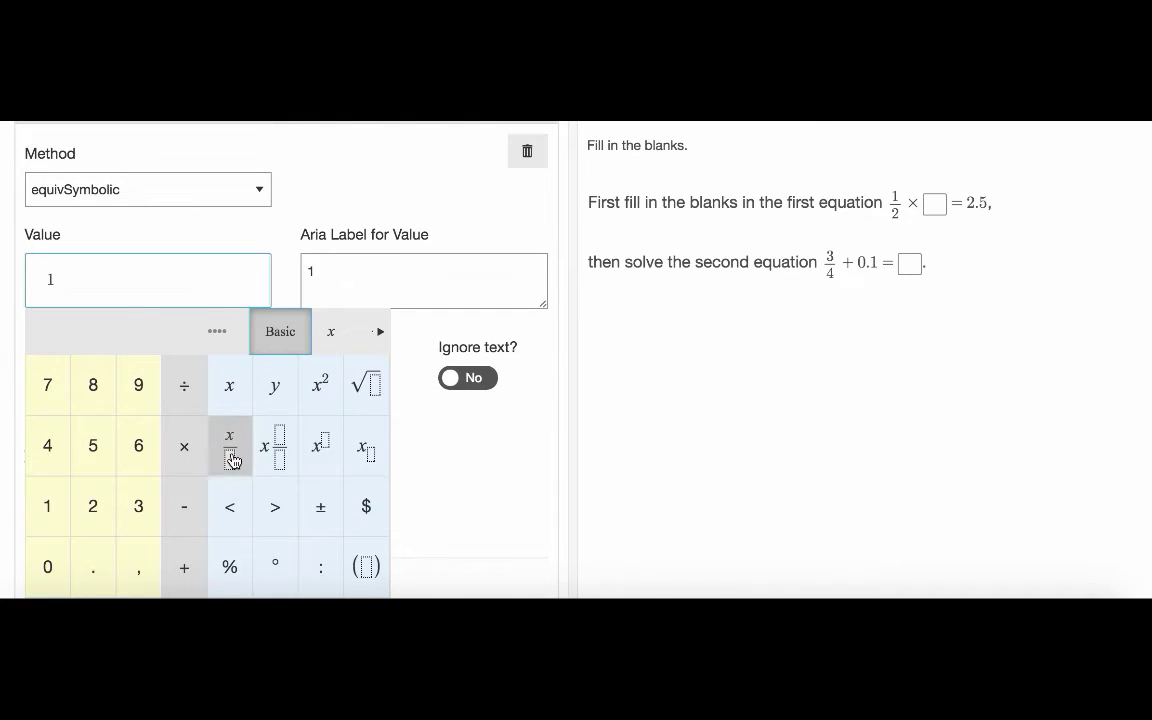
{"action": "left_click", "coordinate": [100, 527]}
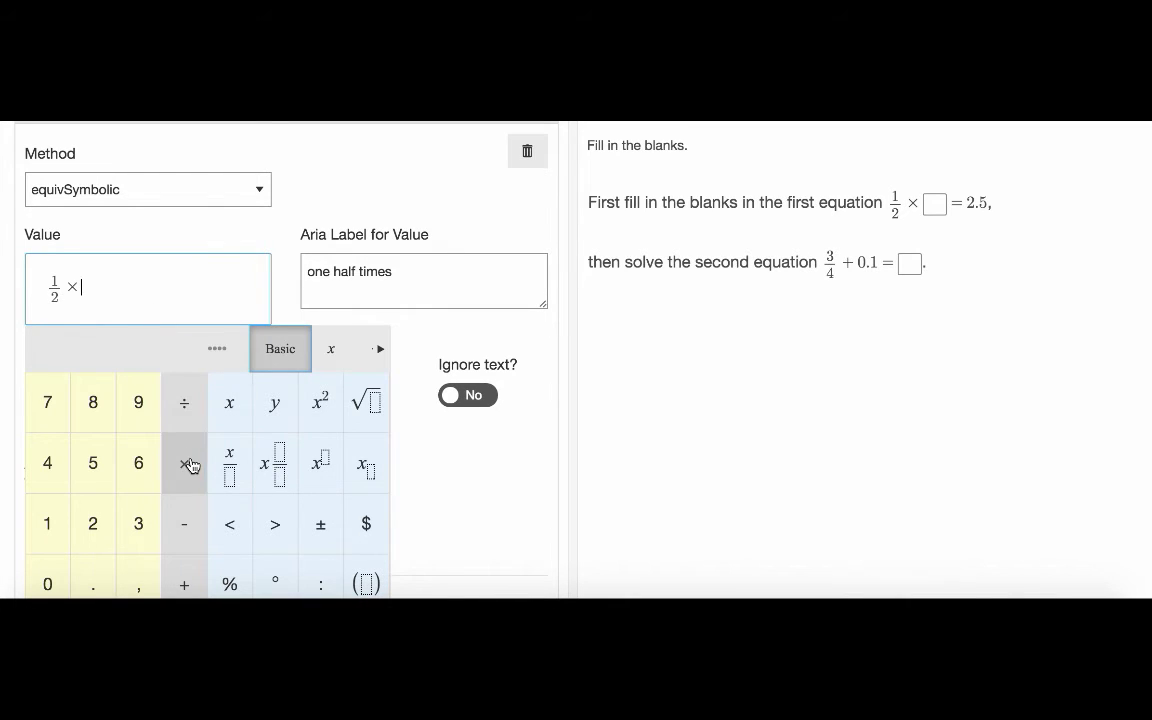
{"action": "left_click", "coordinate": [93, 463]}
{"action": "scroll", "coordinate": [200, 500], "scroll_direction": "down", "scroll_amount": 1}
{"action": "left_click", "coordinate": [184, 562]}
{"action": "left_click", "coordinate": [93, 440]}
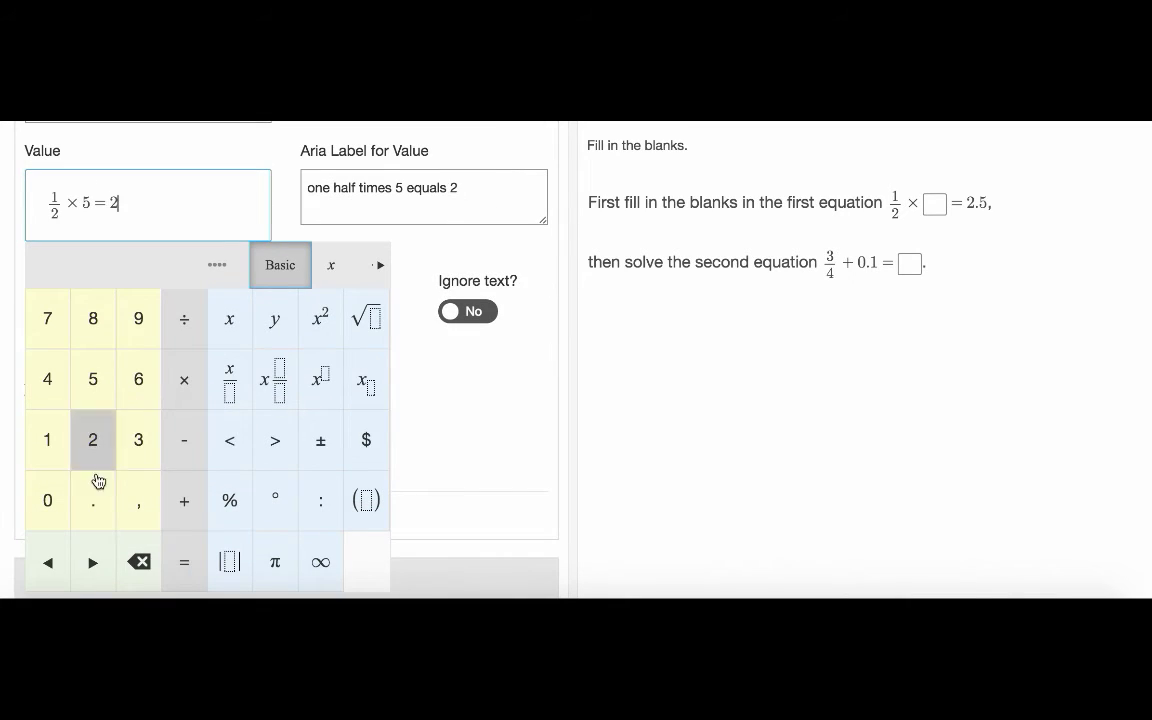
{"action": "left_click", "coordinate": [95, 490]}
{"action": "left_click", "coordinate": [258, 148]}
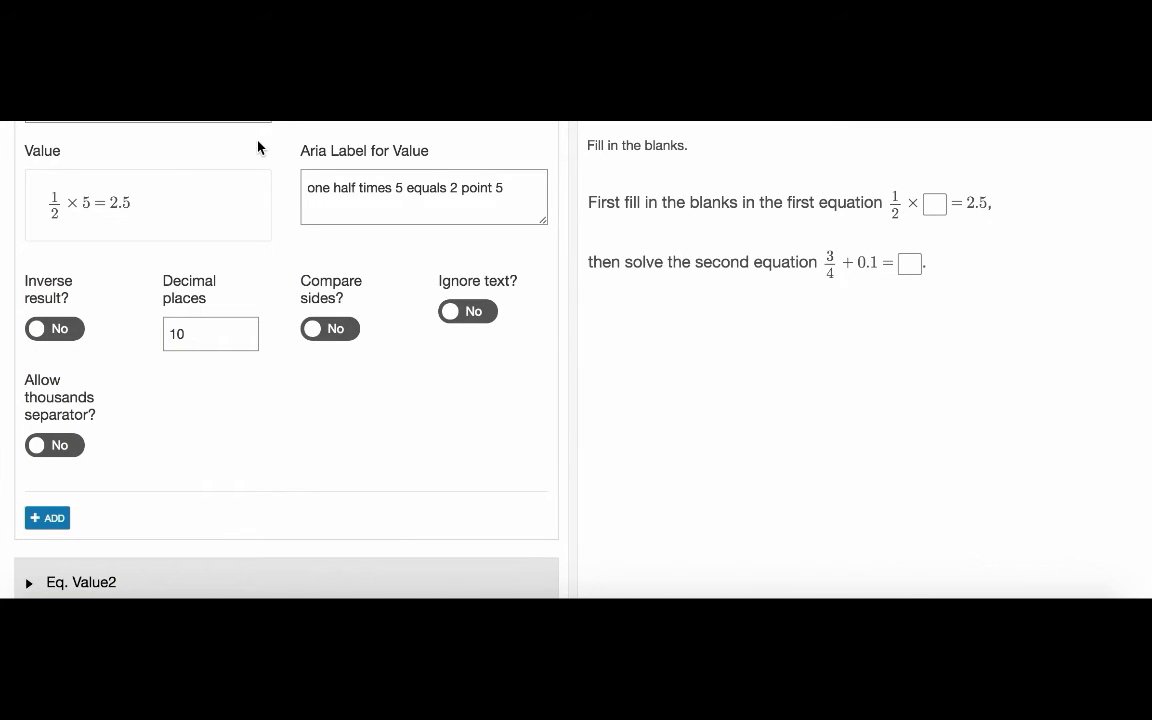
- Expand the second equation value and add a validation entry for it
{"action": "scroll", "coordinate": [258, 148], "scroll_direction": "down", "scroll_amount": 5}
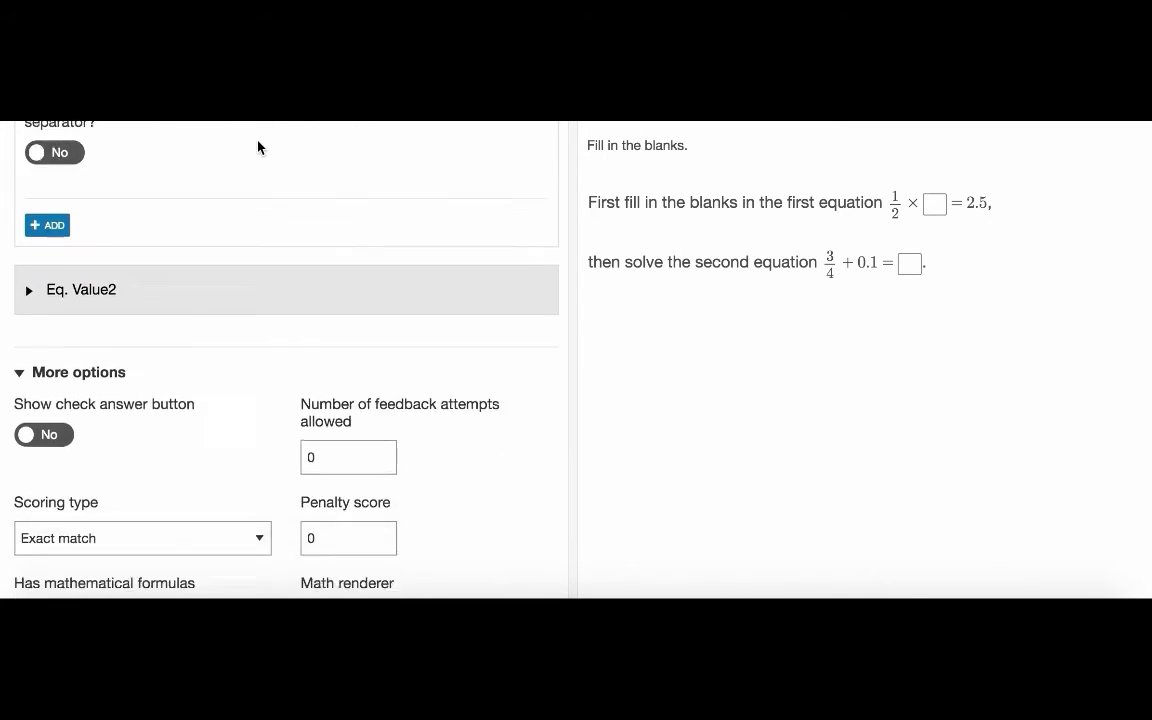
{"action": "left_click", "coordinate": [215, 200]}
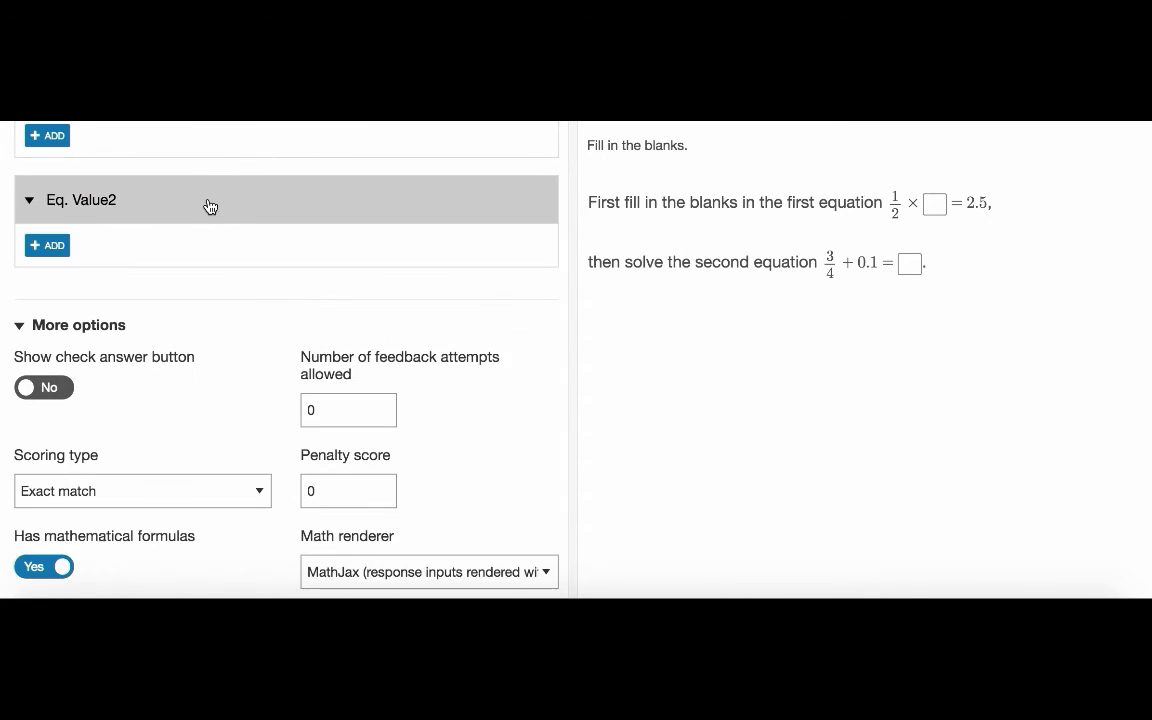
{"action": "left_click", "coordinate": [55, 247]}
{"action": "scroll", "coordinate": [175, 355], "scroll_direction": "down", "scroll_amount": 2}
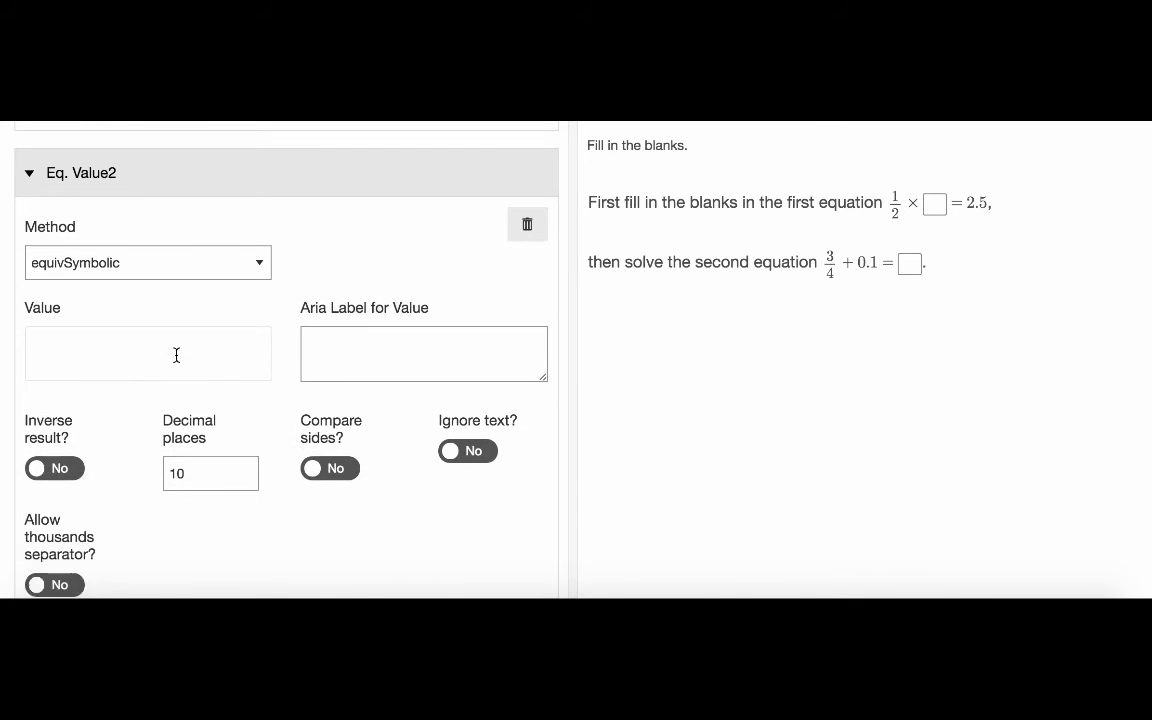
- Set the second equation value's correct answer to the full equation 3/4 + 0.1 = 0.85, with 3/4 as a fraction
{"action": "left_click", "coordinate": [152, 295]}
{"action": "type", "text": "3"}
{"action": "left_click", "coordinate": [216, 468]}
{"action": "left_click", "coordinate": [47, 478]}
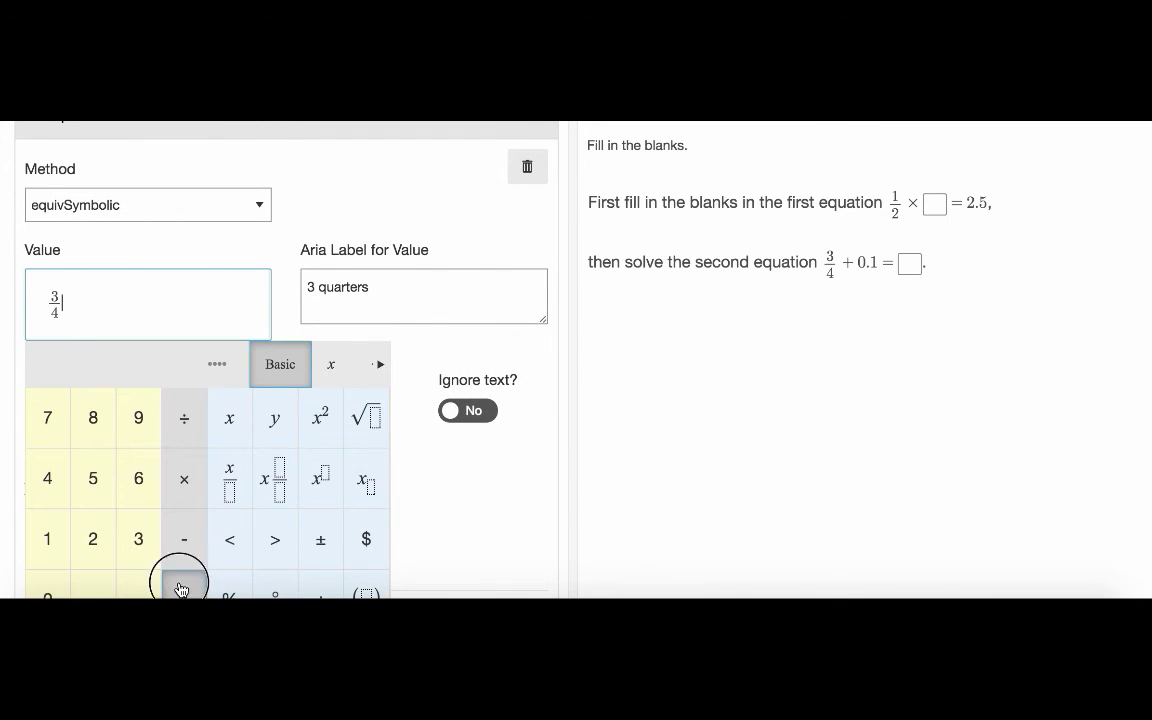
{"action": "scroll", "coordinate": [95, 549], "scroll_direction": "down", "scroll_amount": 3}
{"action": "left_click", "coordinate": [50, 548]}
{"action": "left_click", "coordinate": [85, 545]}
{"action": "left_click", "coordinate": [50, 465]}
{"action": "left_click", "coordinate": [185, 550]}
{"action": "left_click", "coordinate": [51, 485]}
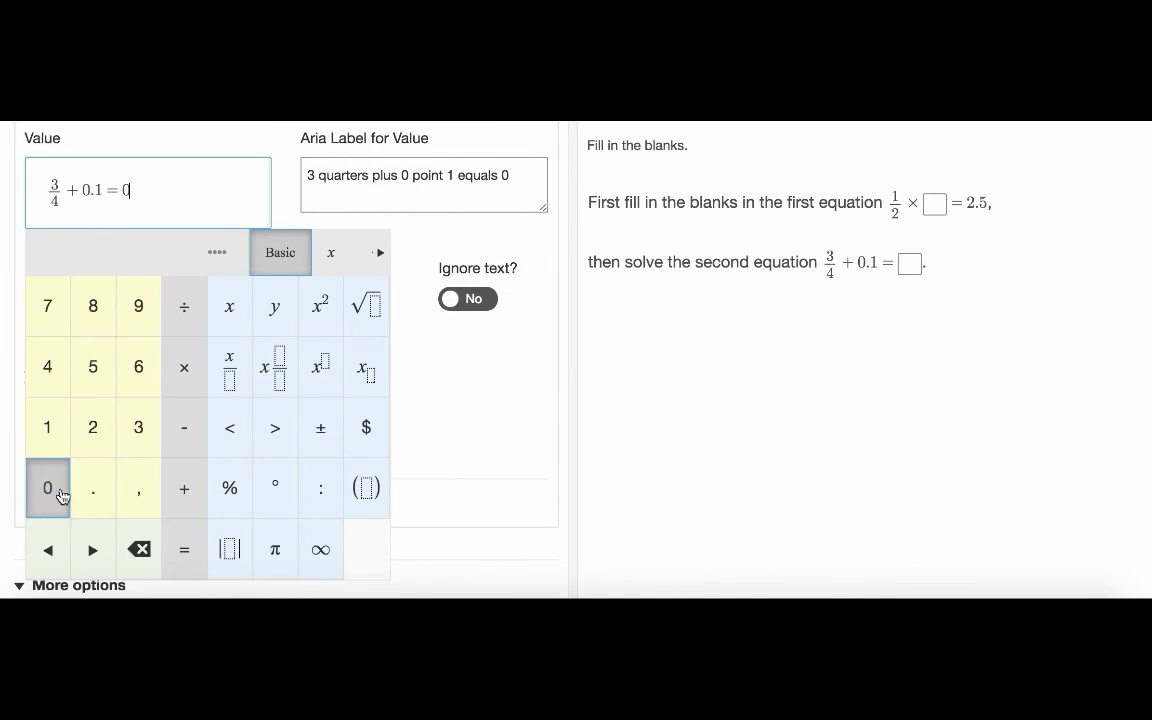
{"action": "left_click", "coordinate": [93, 488]}
{"action": "left_click", "coordinate": [93, 305]}
{"action": "left_click", "coordinate": [97, 366]}
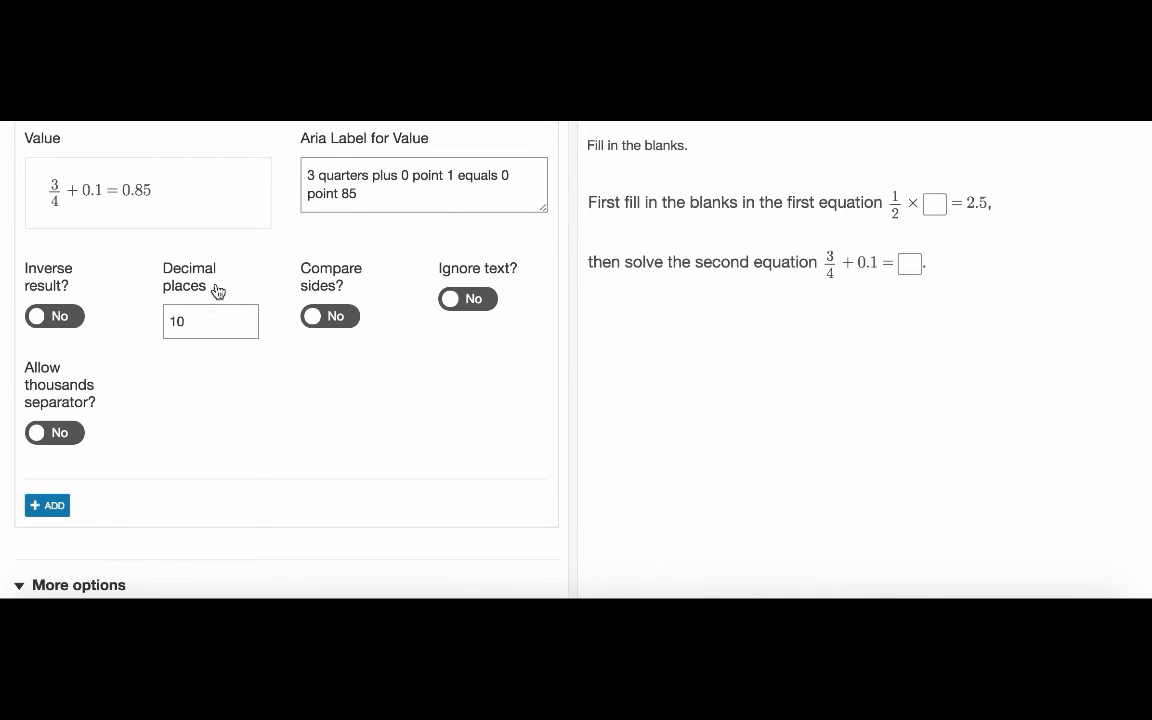
- Return to the question preview and answer the first equation's blank with 5
{"action": "scroll", "coordinate": [280, 391], "scroll_direction": "down", "scroll_amount": 3}
{"action": "scroll", "coordinate": [278, 391], "scroll_direction": "up", "scroll_amount": 15}
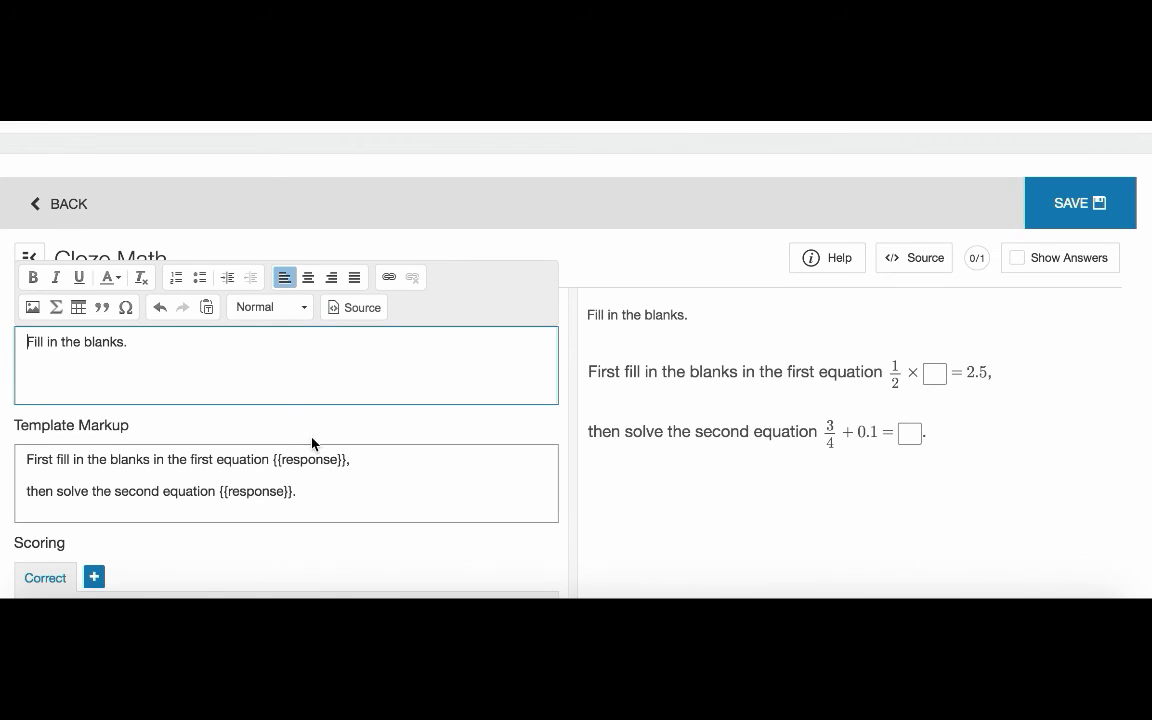
{"action": "scroll", "coordinate": [313, 440], "scroll_direction": "down", "scroll_amount": 2}
{"action": "left_click", "coordinate": [935, 259]}
{"action": "left_click", "coordinate": [686, 416]}
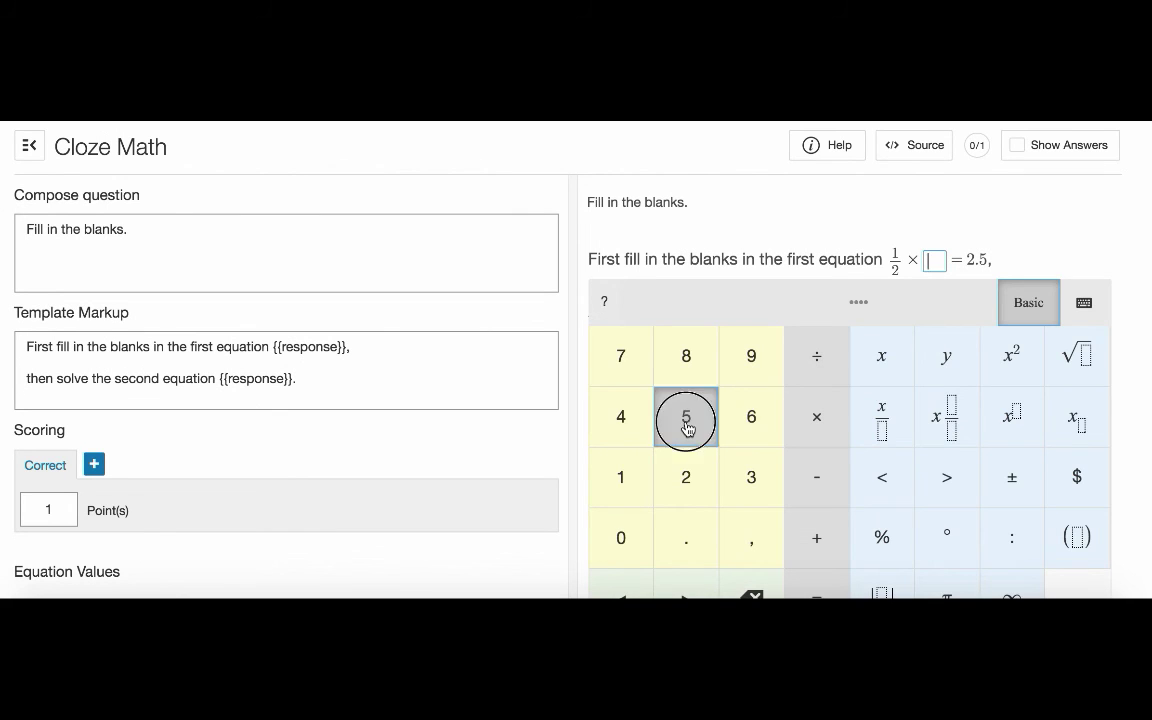
- Answer the second equation's blank in the question preview with 0.85
{"action": "left_click", "coordinate": [909, 320]}
{"action": "scroll", "coordinate": [751, 481], "scroll_direction": "down", "scroll_amount": 1}
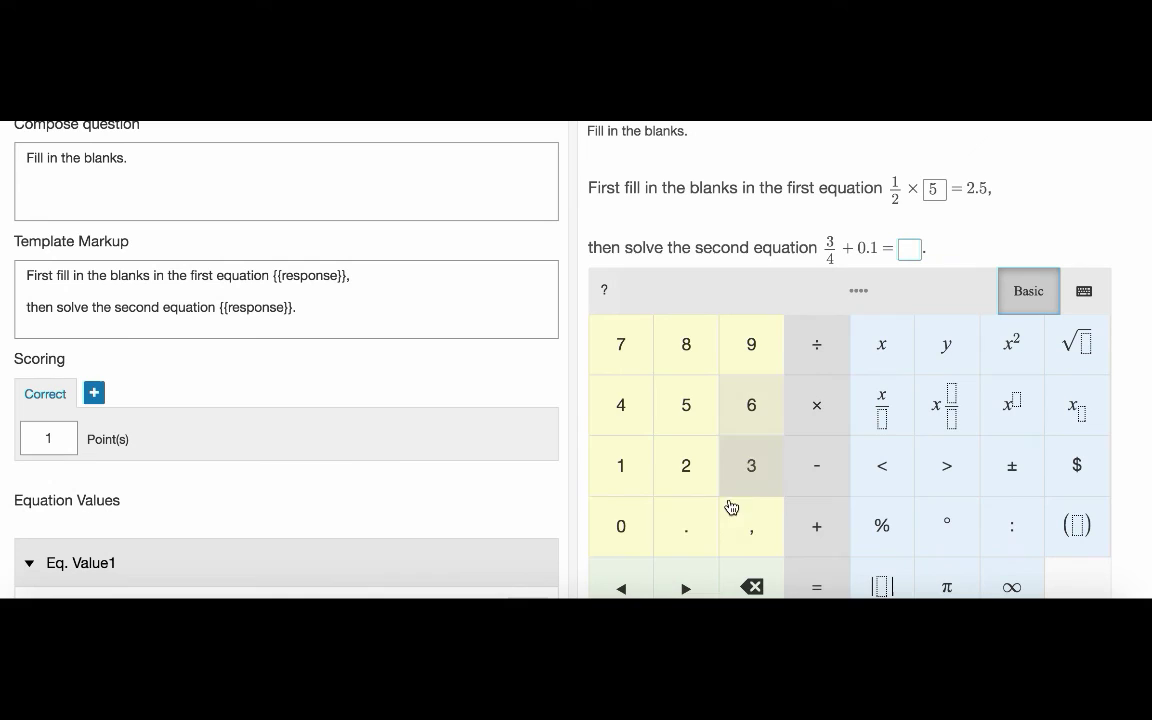
{"action": "left_click", "coordinate": [621, 526]}
{"action": "left_click", "coordinate": [686, 526]}
{"action": "left_click", "coordinate": [686, 344]}
{"action": "left_click", "coordinate": [686, 405]}
{"action": "left_click", "coordinate": [1023, 213]}
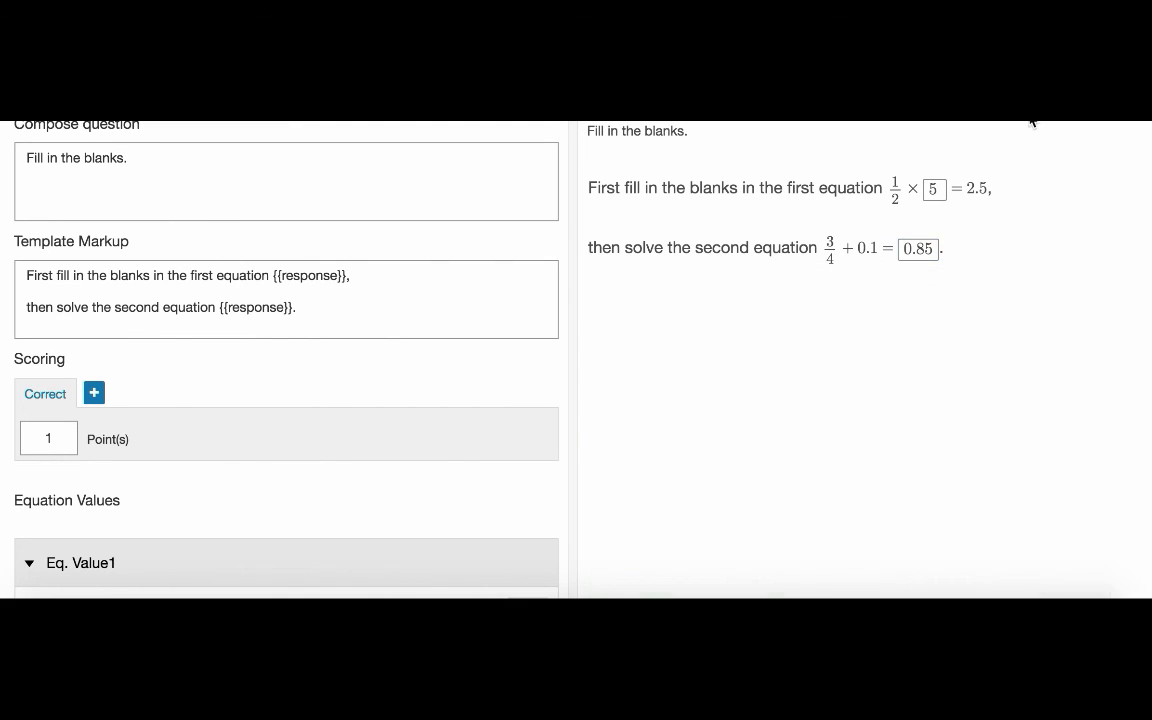